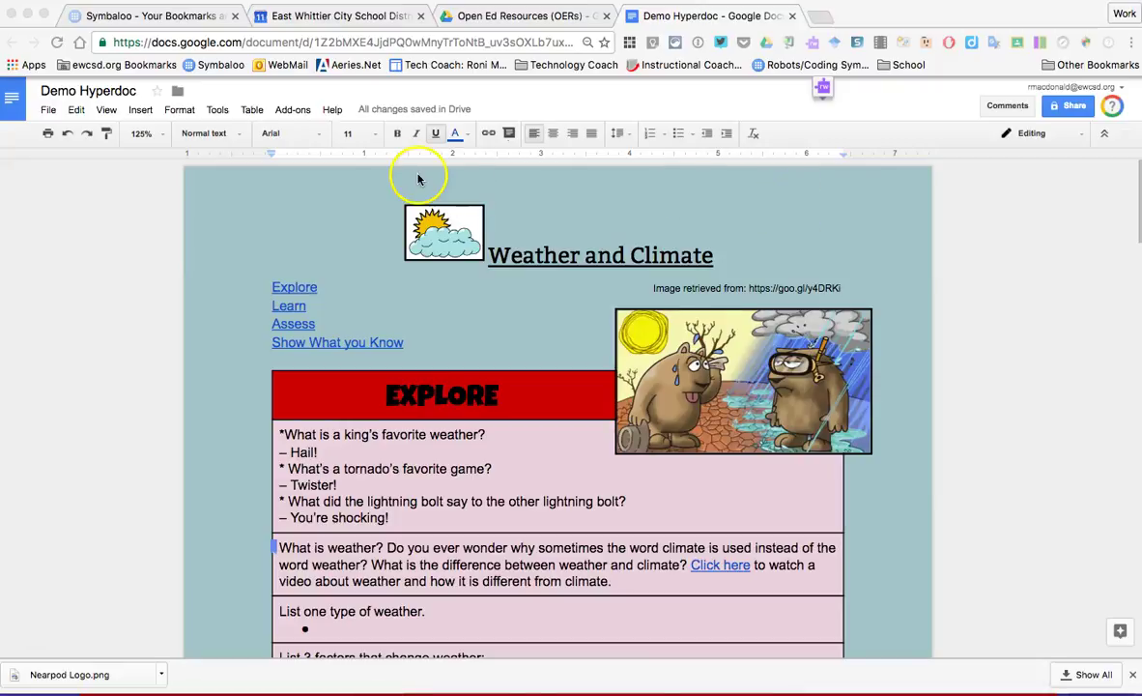
Search the add-ons store for the lesson plan add-on, then close the store.
left_click(285, 111)
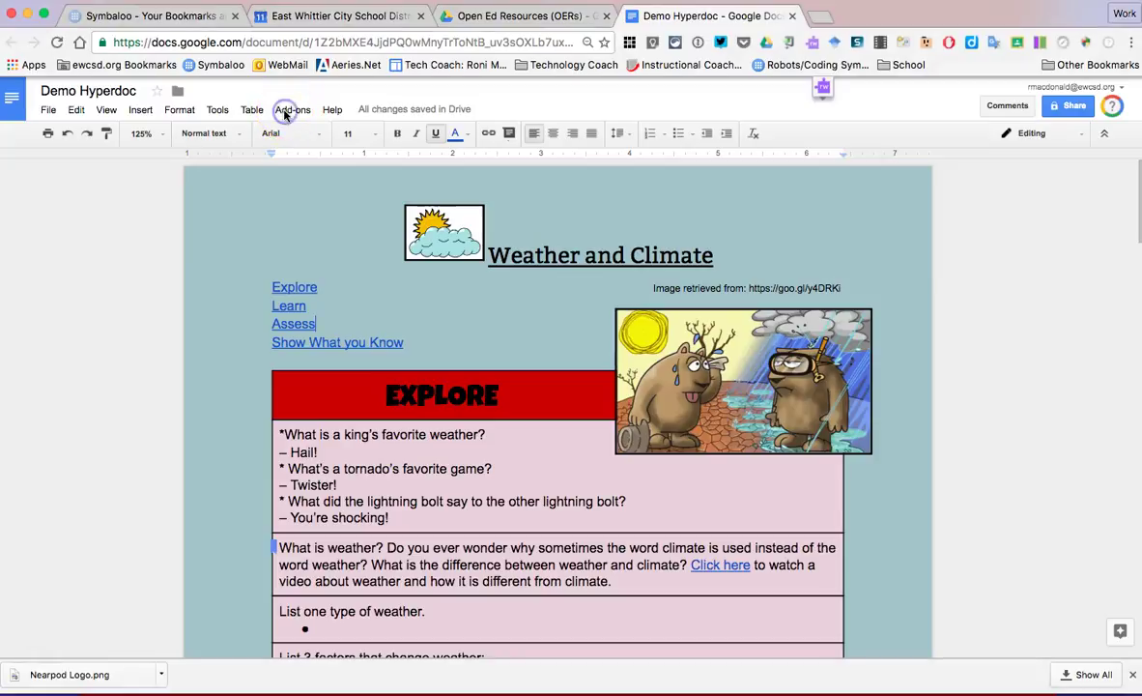
left_click(285, 111)
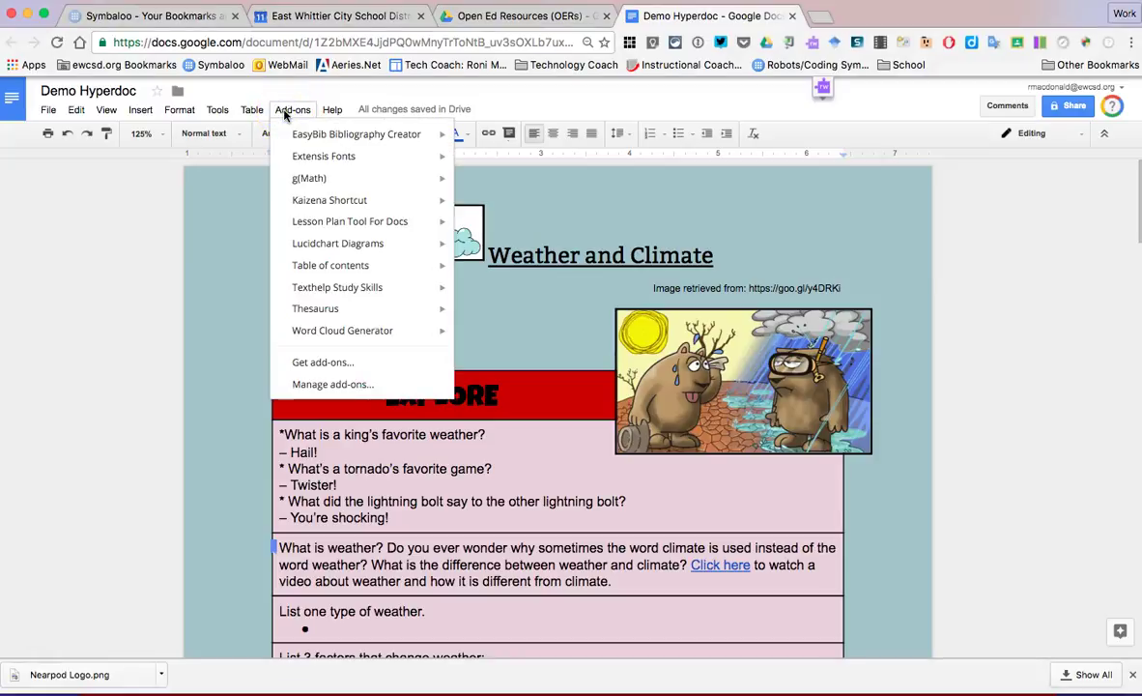
left_click(323, 363)
type("Lesson Plan tool")
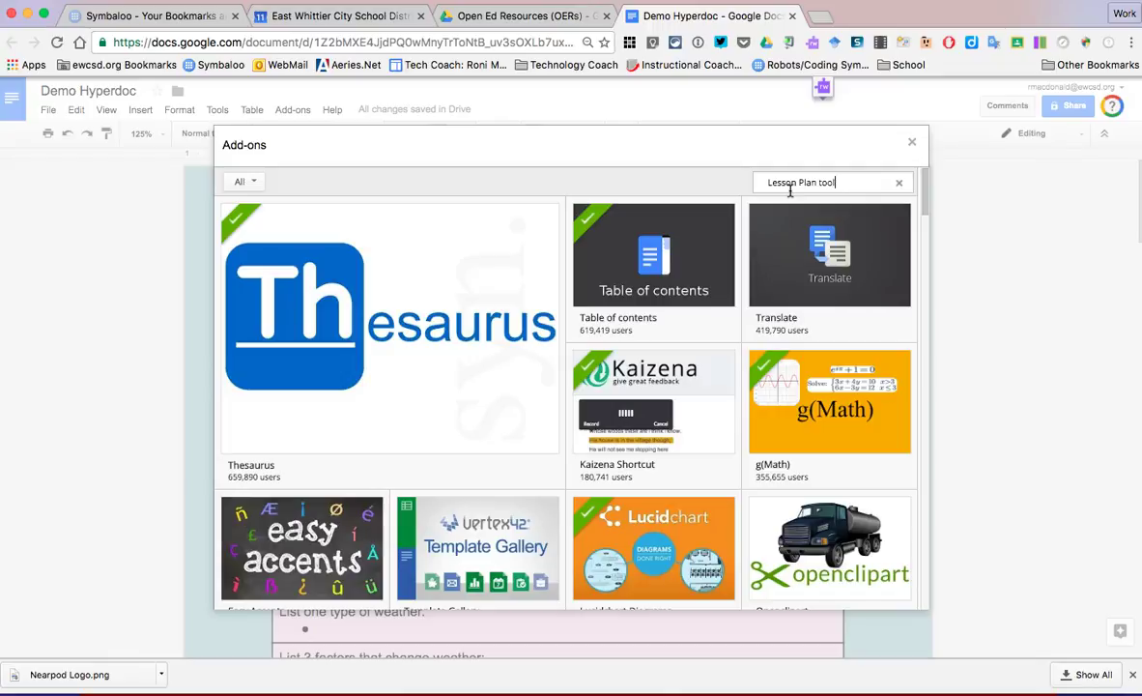
key("Return")
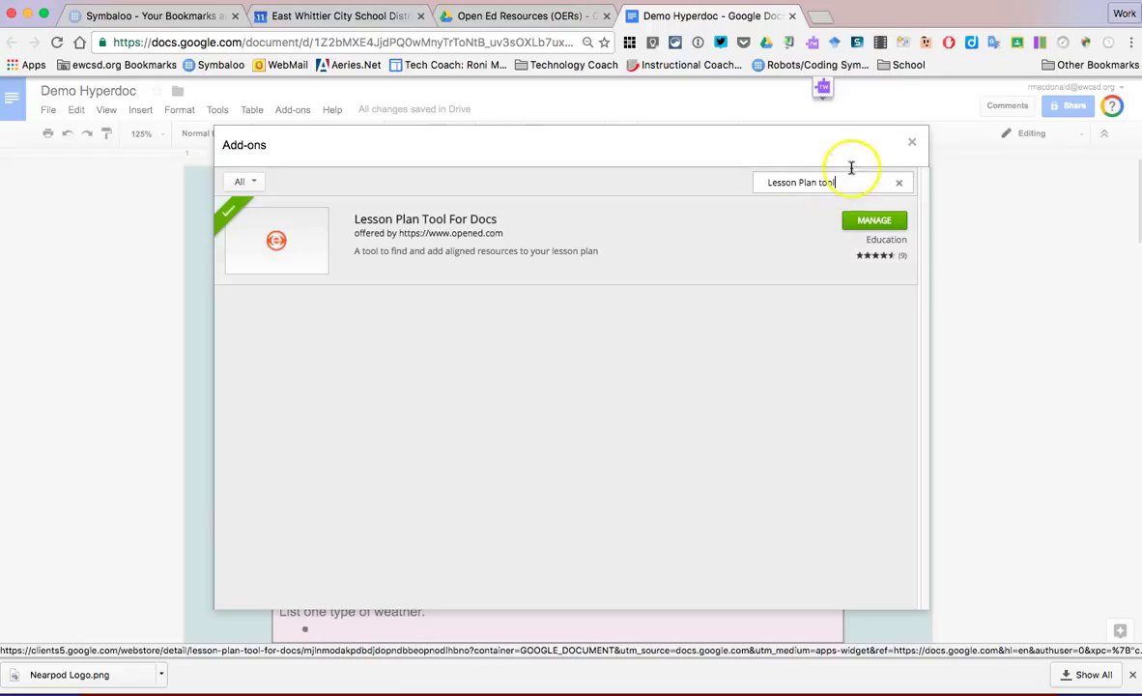
left_click(912, 145)
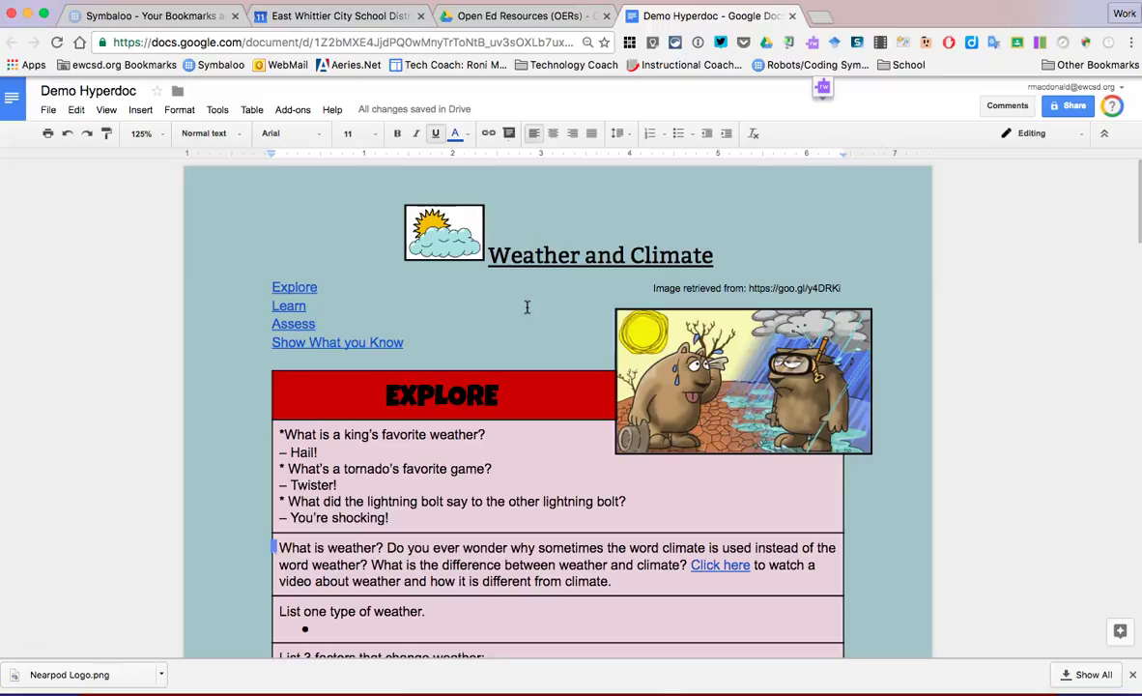
Start Lesson Plan Tool For Docs from the Add-ons menu and let its resources load.
left_click(489, 323)
scroll(490, 322, "down", 1)
scroll(489, 323, "down", 3)
scroll(490, 322, "down", 2)
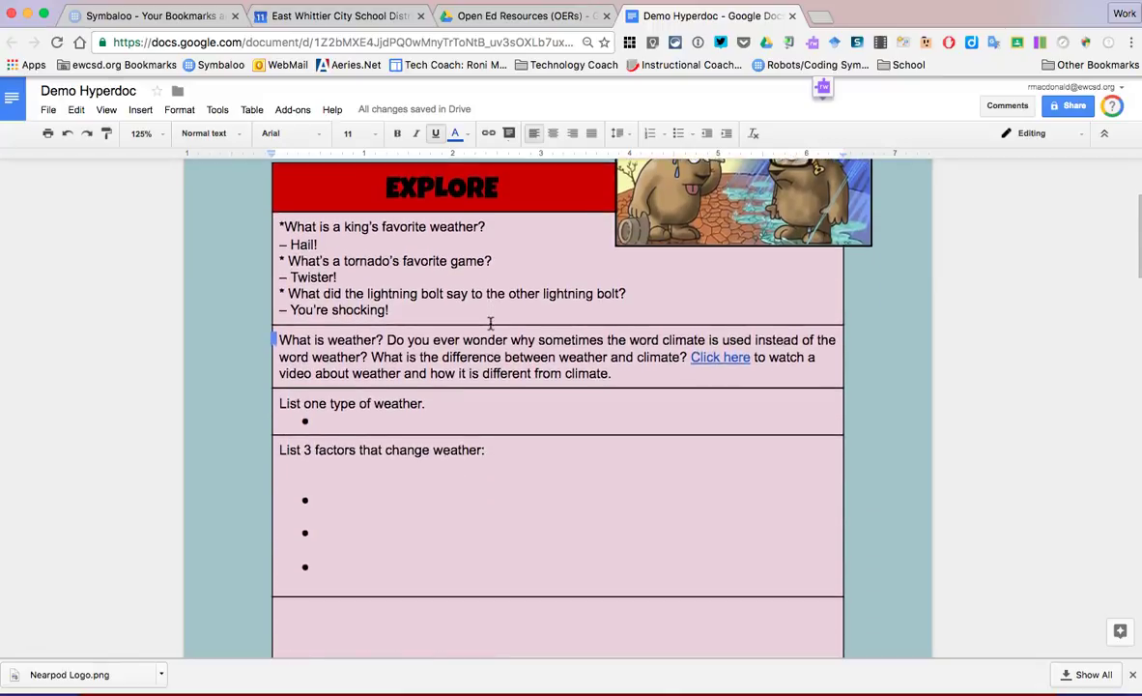
scroll(490, 323, "down", 5)
scroll(490, 322, "down", 1)
scroll(490, 323, "up", 4)
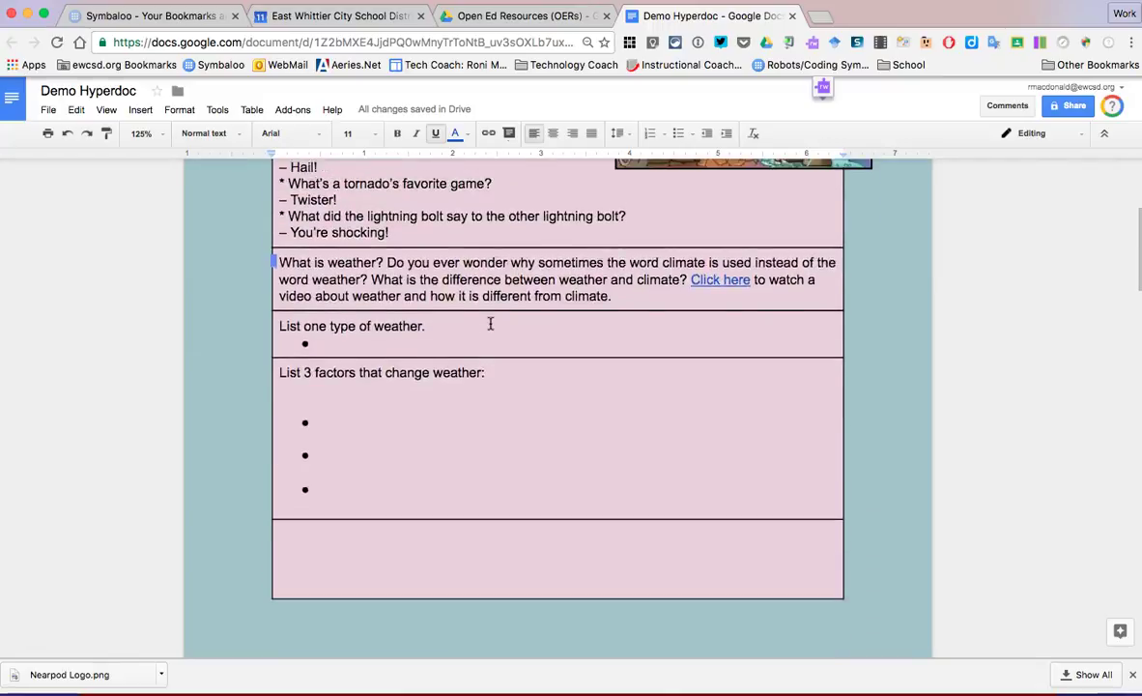
scroll(490, 322, "up", 2)
scroll(490, 323, "up", 2)
scroll(490, 323, "up", 4)
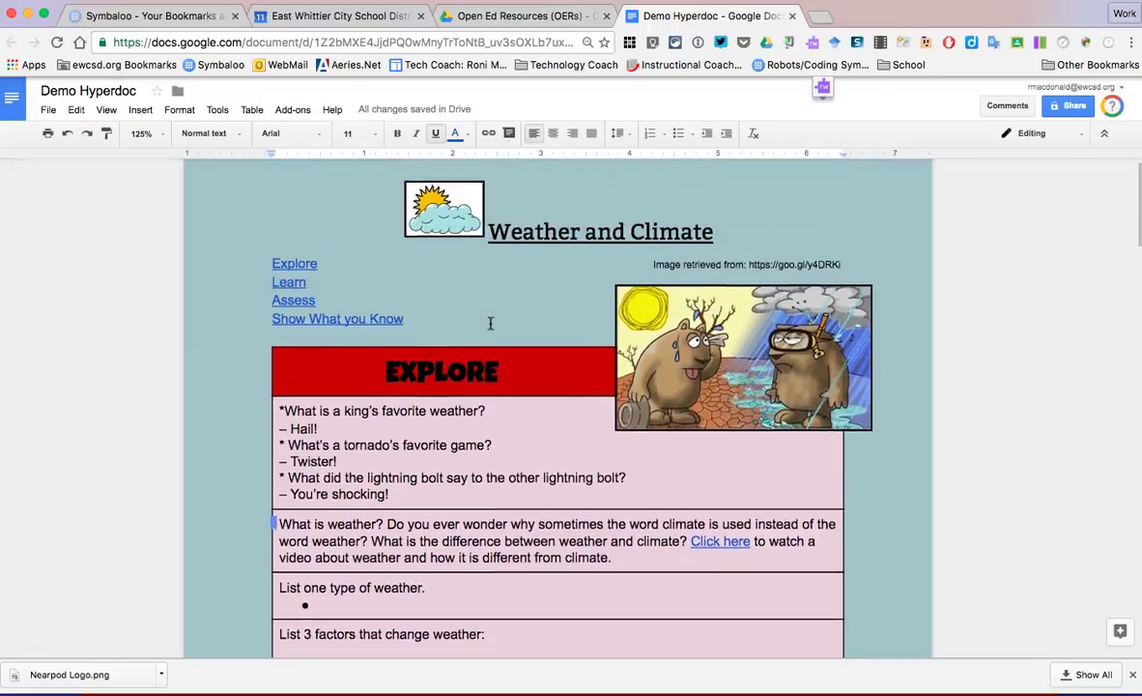
scroll(490, 323, "up", 1)
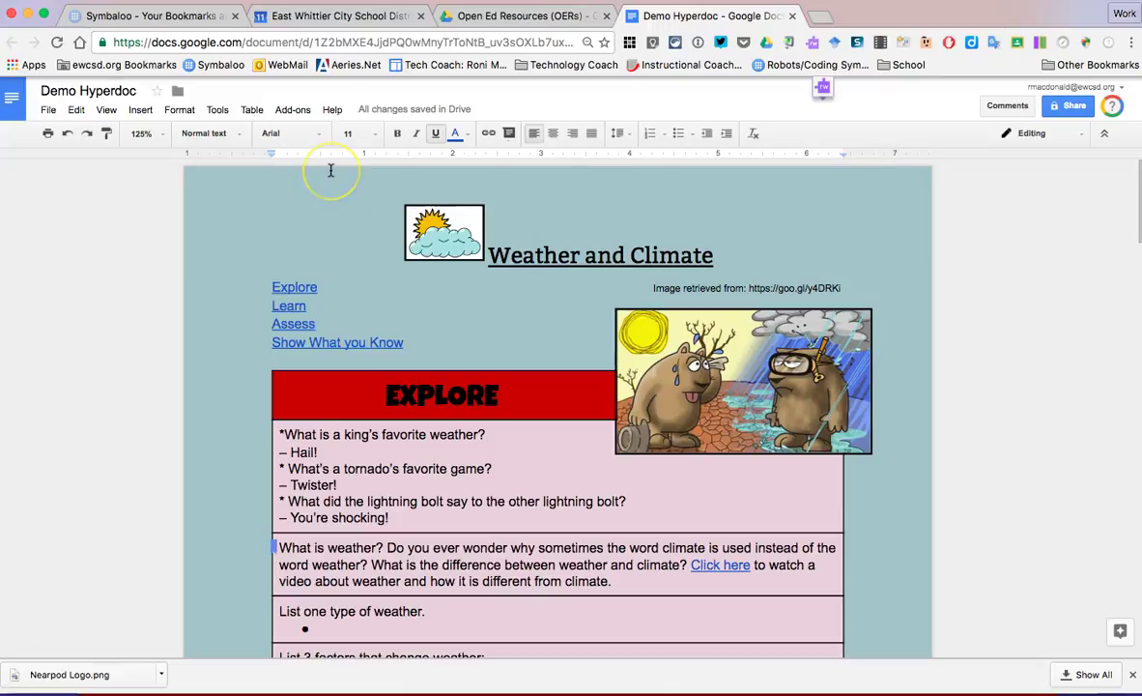
left_click(289, 115)
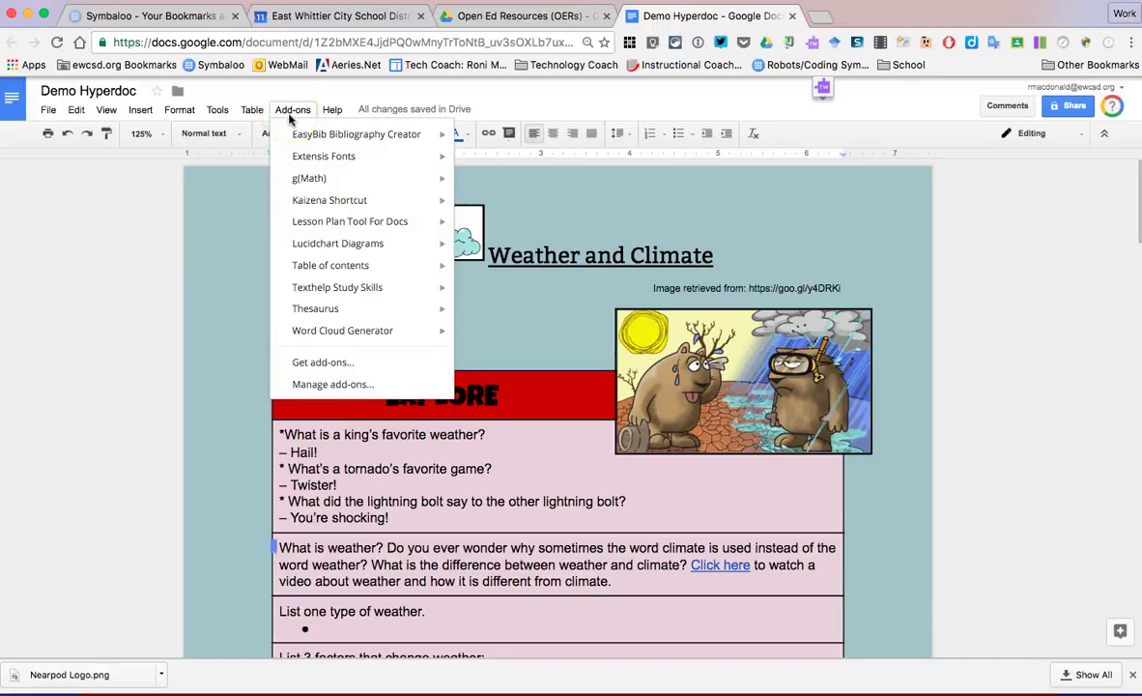
mouse_move(350, 222)
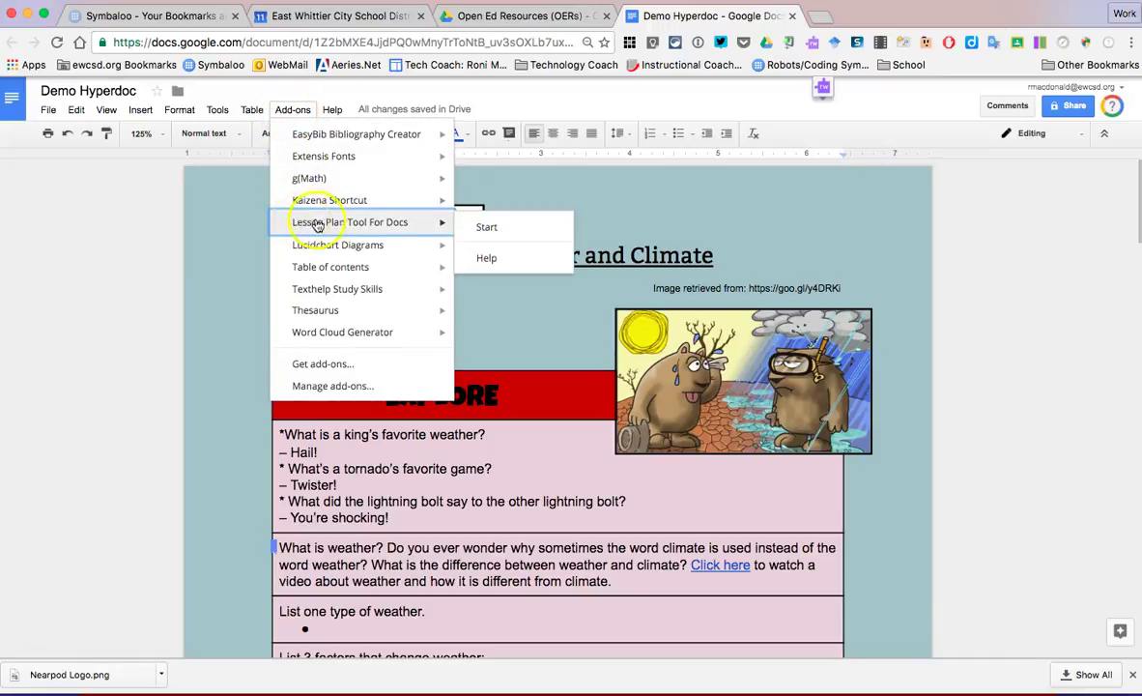
left_click(485, 227)
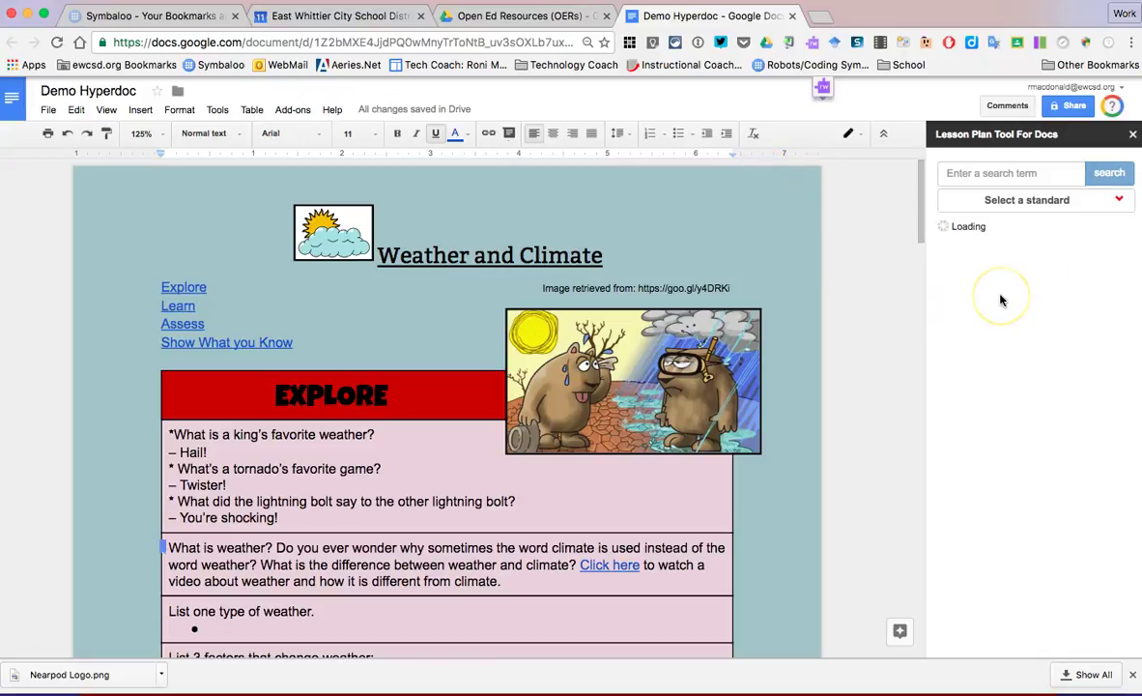
left_click(887, 338)
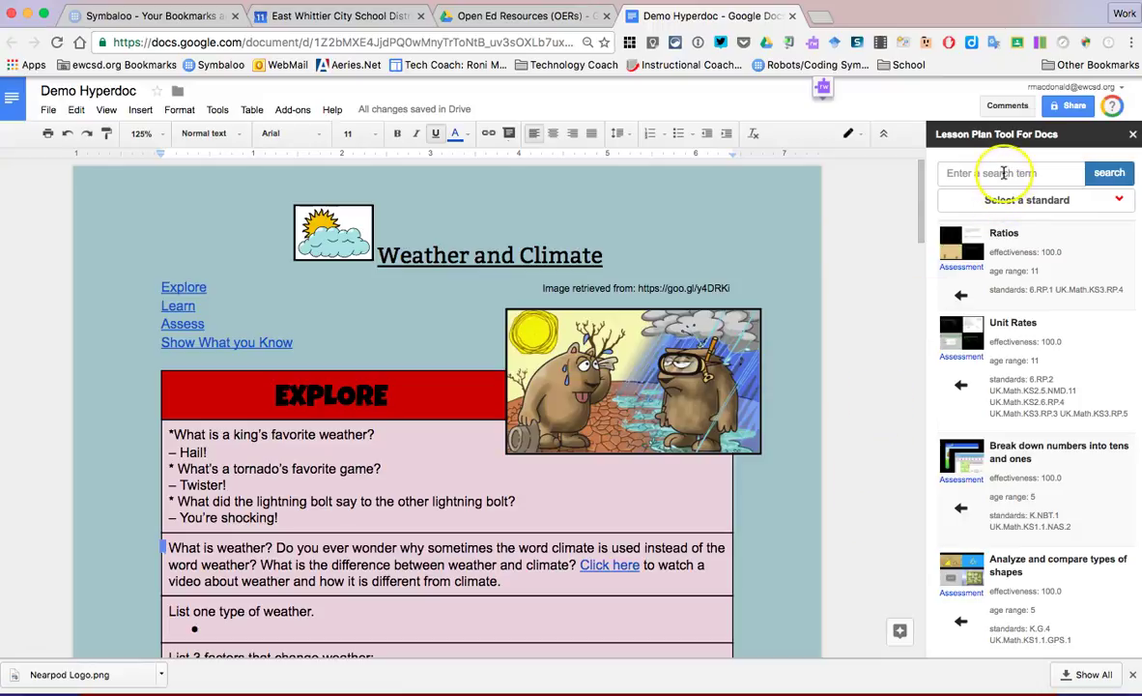
Filter by Next Generation Science Standards > Elementary > Earth's Systems (K-5) > 3.ESS2.1.
left_click(1119, 200)
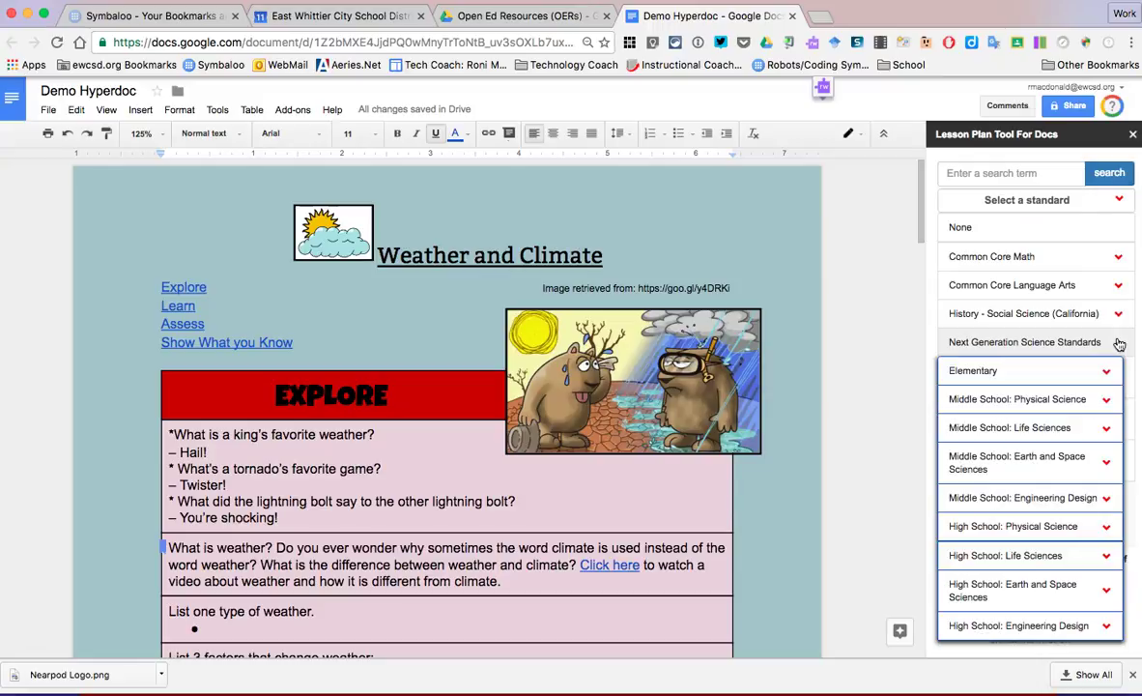
left_click(1090, 408)
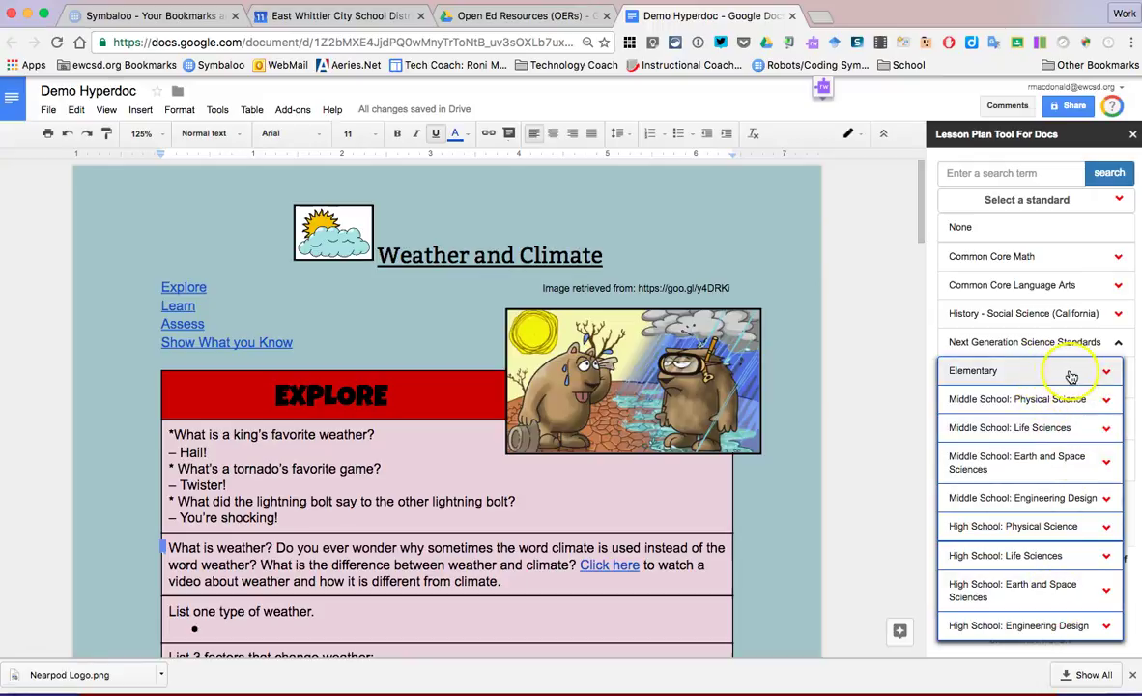
left_click(1107, 370)
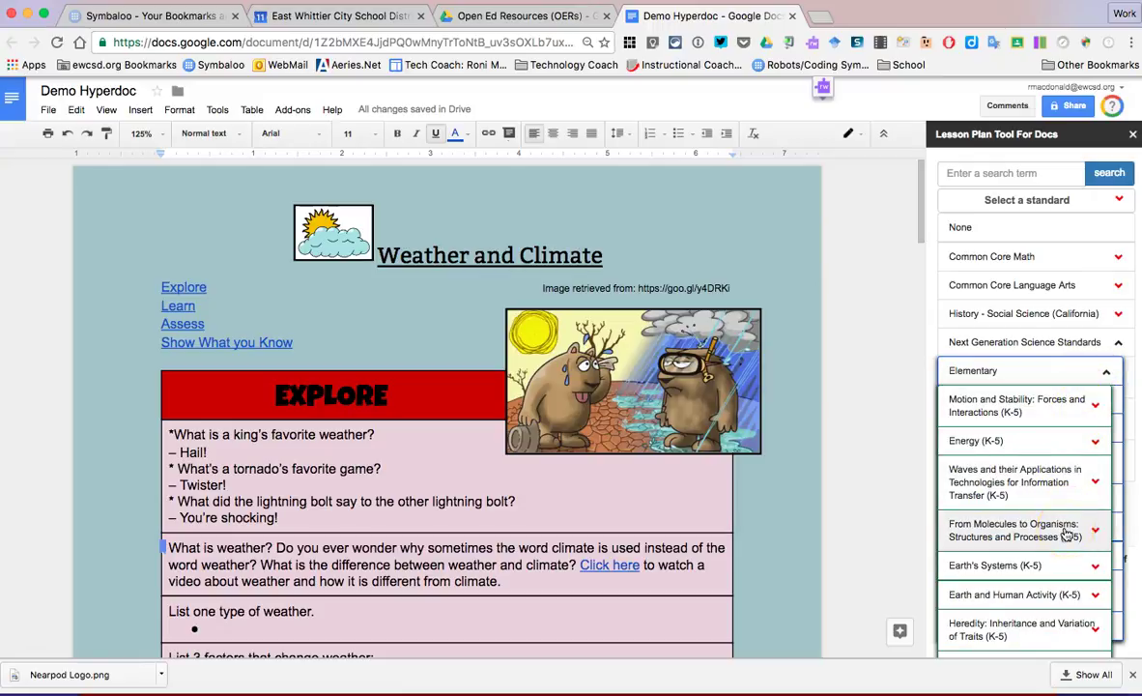
scroll(1065, 534, "down", 2)
scroll(1066, 534, "down", 2)
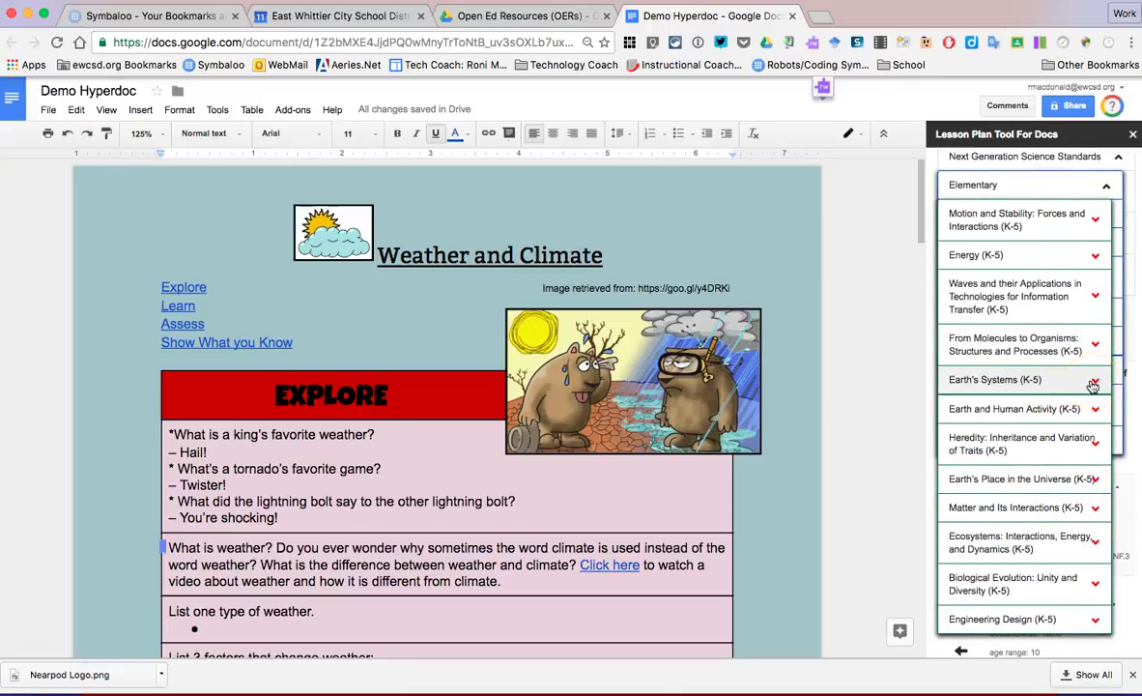
left_click(1092, 385)
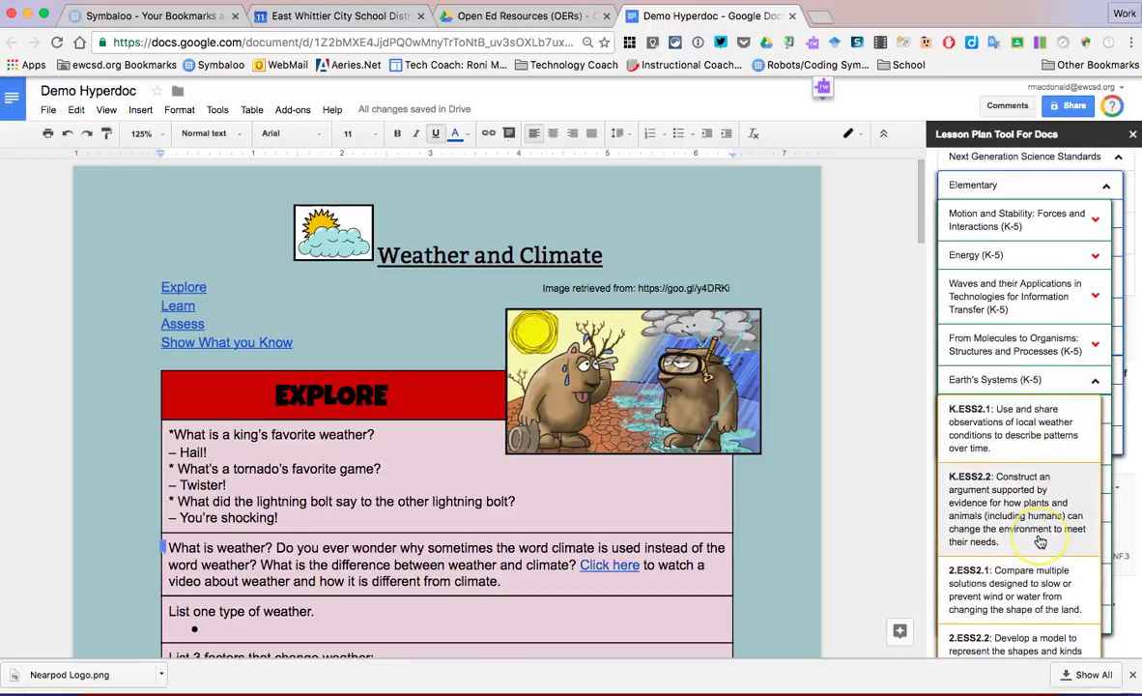
scroll(1040, 541, "down", 1)
scroll(1040, 541, "down", 1)
scroll(1040, 541, "down", 1)
scroll(1040, 541, "down", 1)
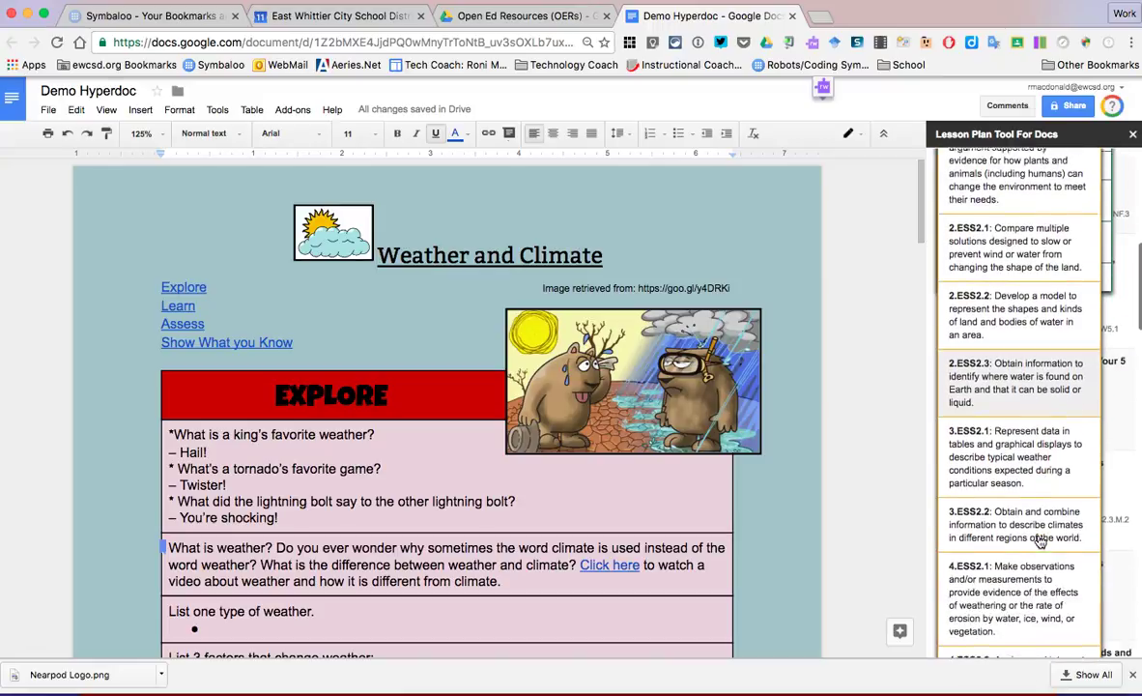
scroll(1040, 541, "down", 1)
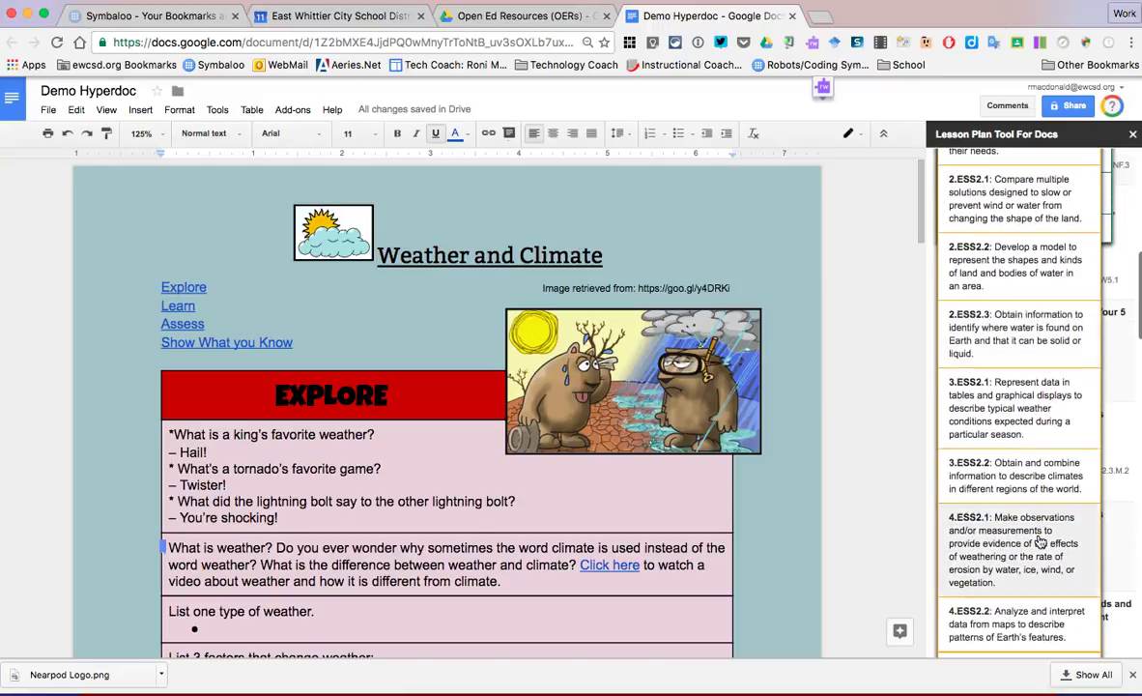
left_click(1028, 407)
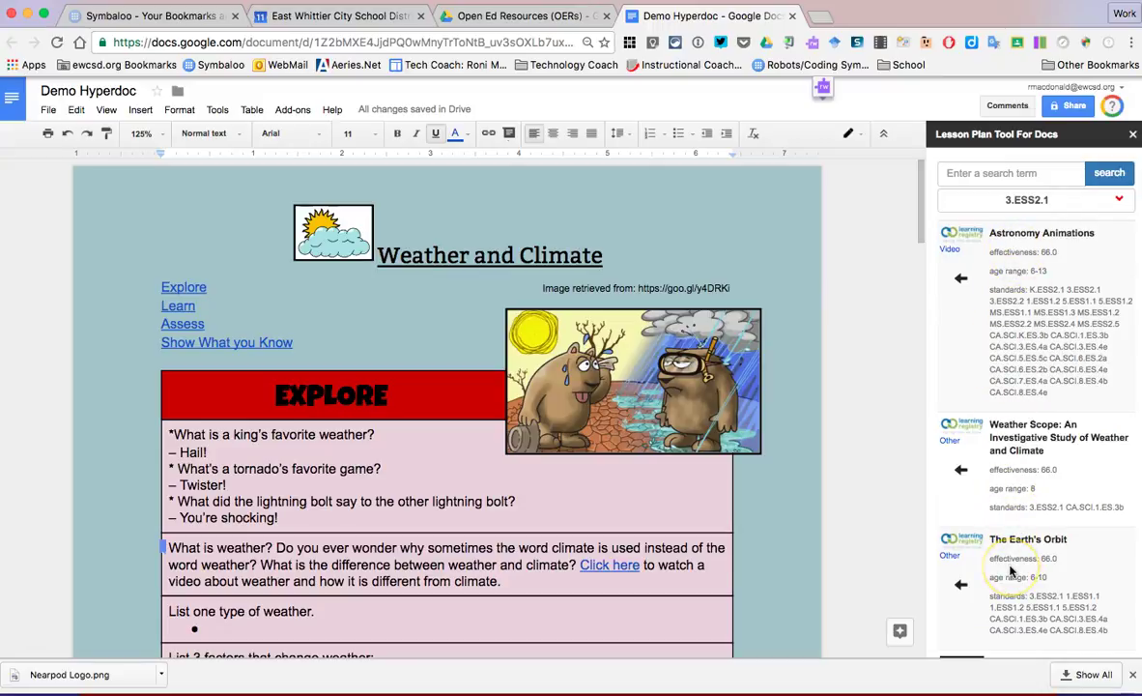
Scroll the 3.ESS2.1 results and open 'Climate Kids: Which Pole Is Colder?'.
scroll(1010, 571, "down", 3)
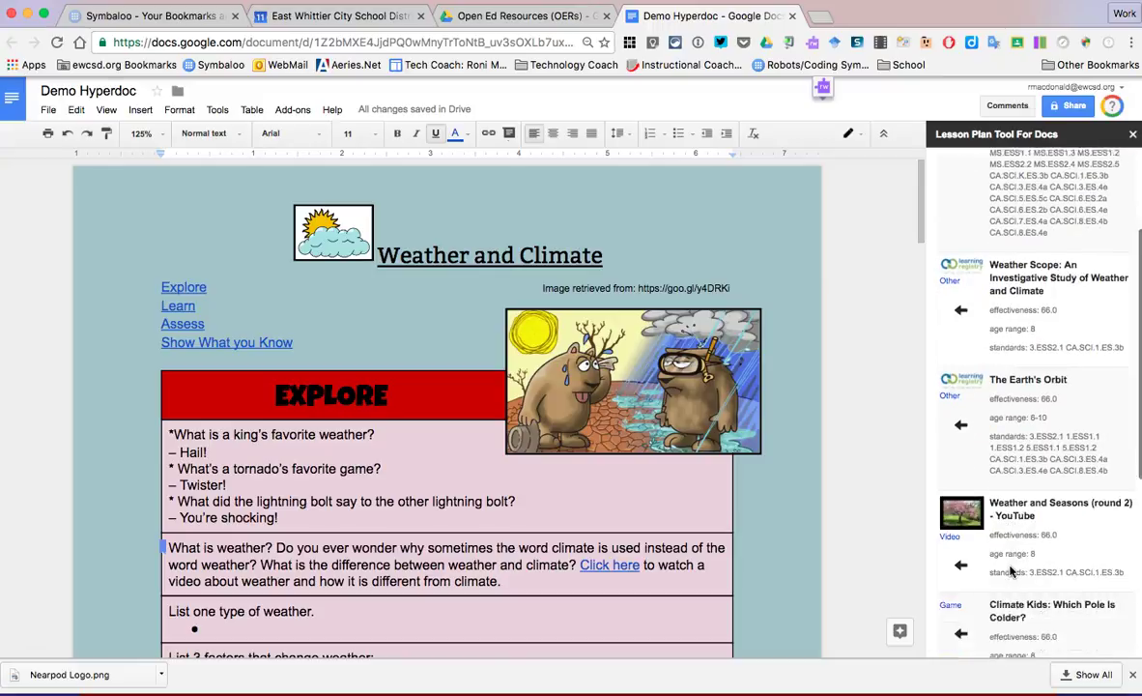
scroll(1011, 571, "down", 1)
scroll(1010, 571, "down", 1)
scroll(1011, 571, "down", 5)
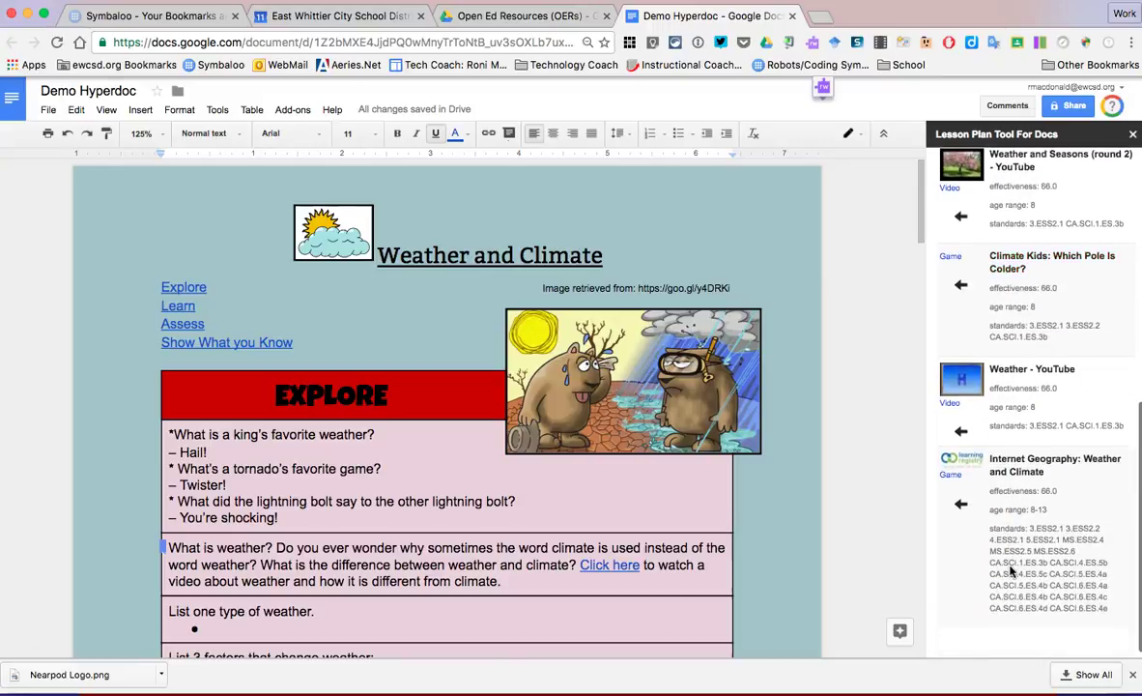
scroll(1010, 571, "up", 5)
scroll(1011, 571, "up", 2)
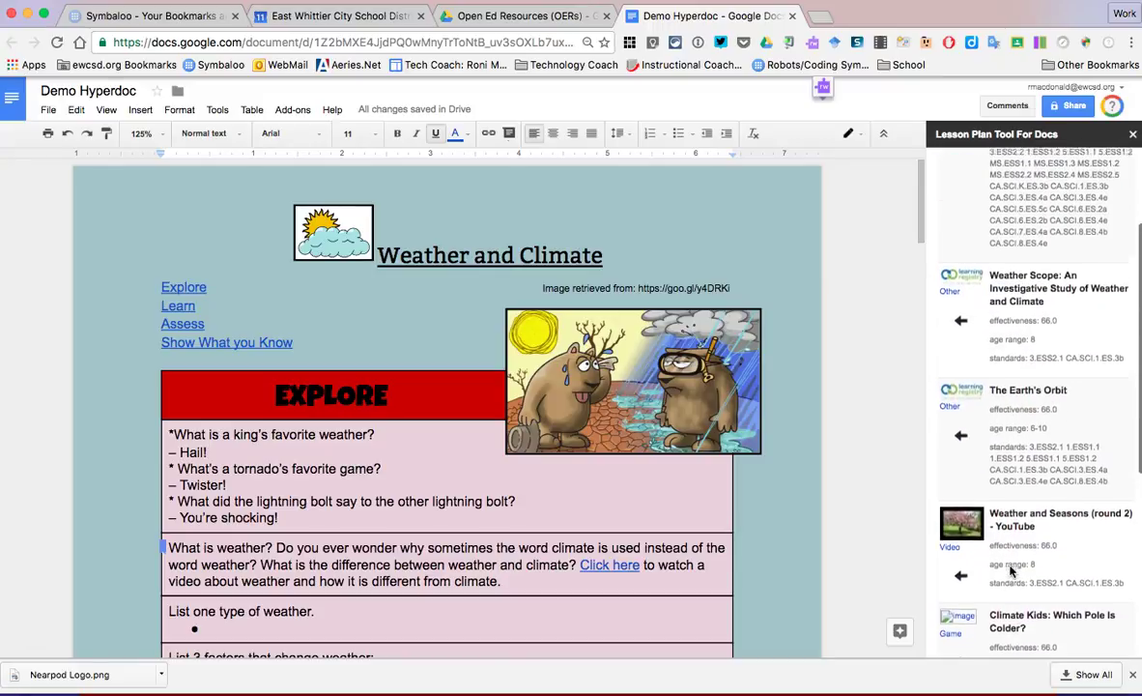
scroll(1011, 571, "up", 1)
scroll(1011, 571, "up", 2)
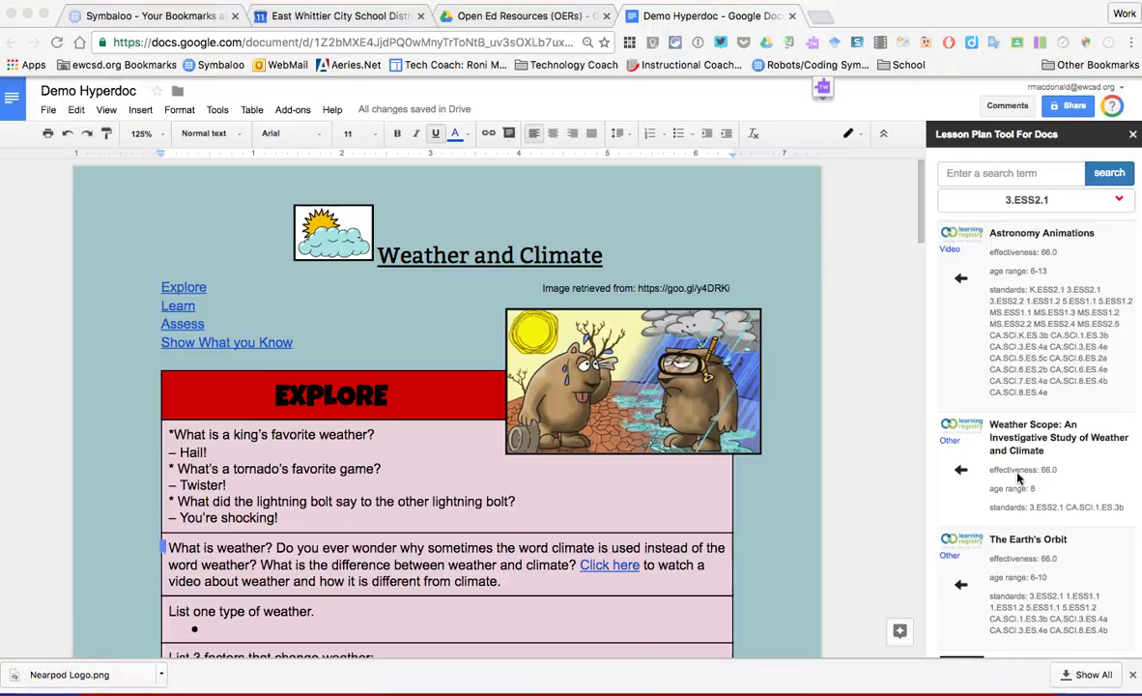
scroll(1017, 476, "down", 2)
scroll(1017, 476, "down", 1)
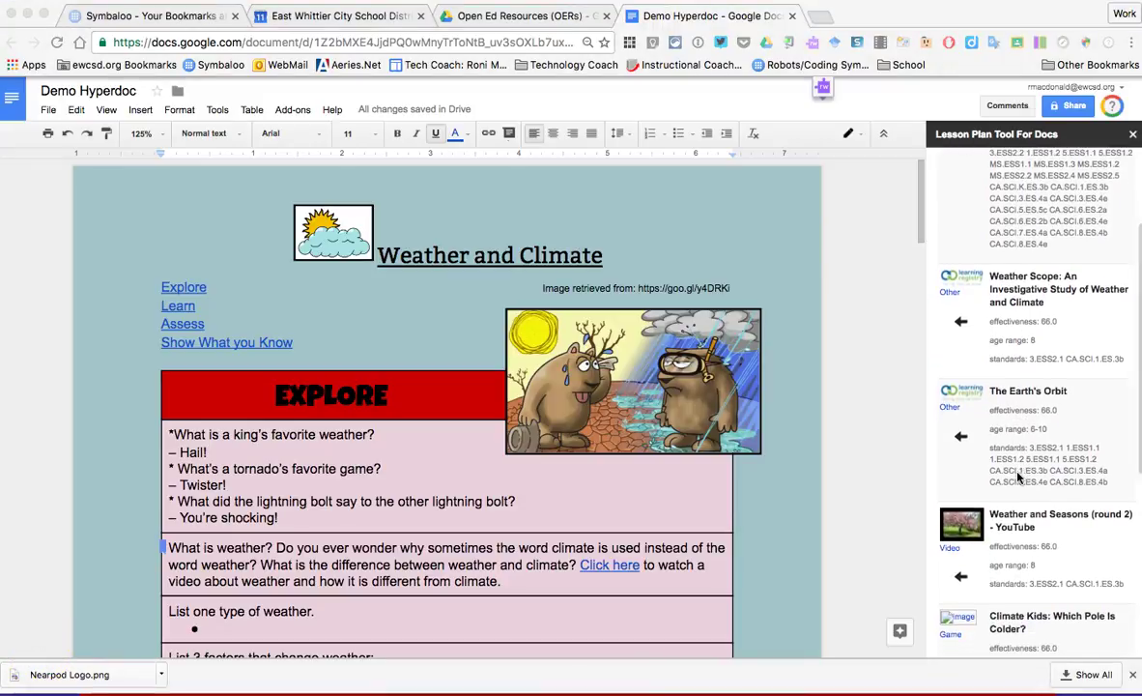
scroll(1017, 476, "down", 3)
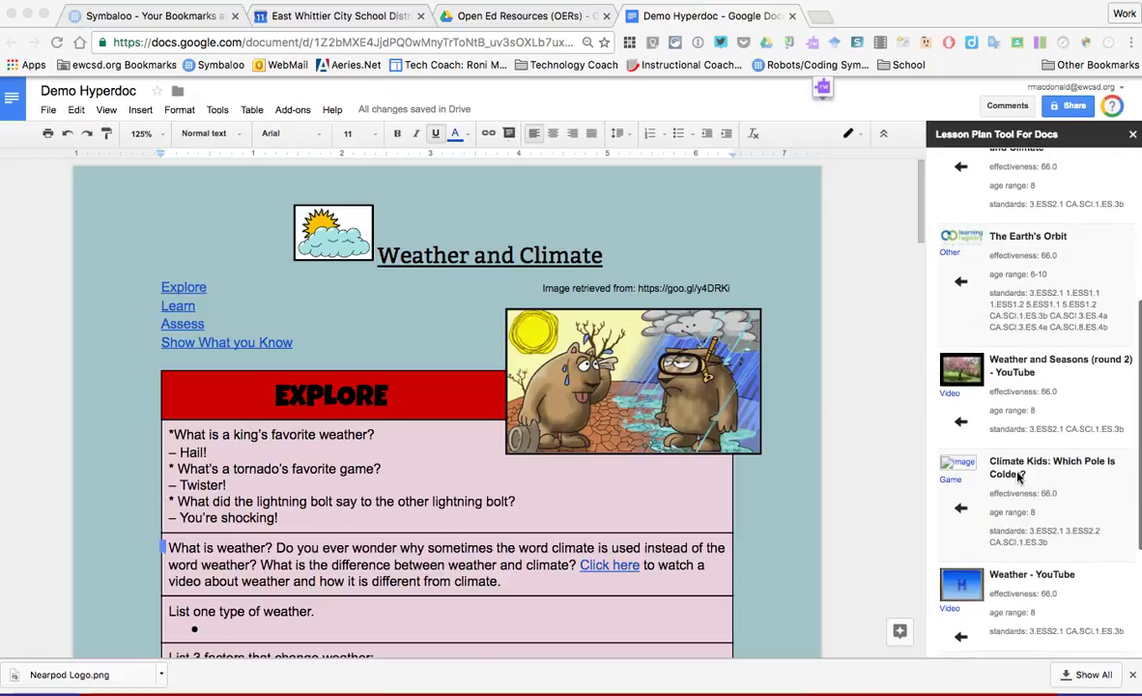
scroll(950, 474, "down", 1)
left_click(955, 442)
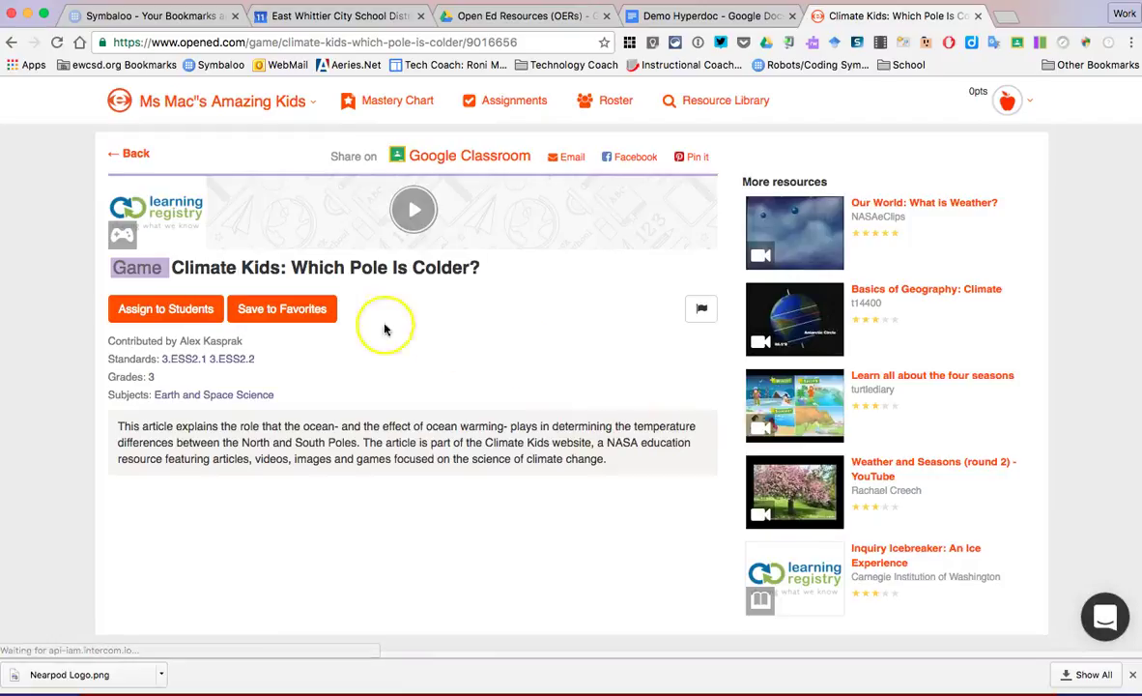
Launch the Climate Kids game with the play button on its OpenEd page.
left_click(411, 212)
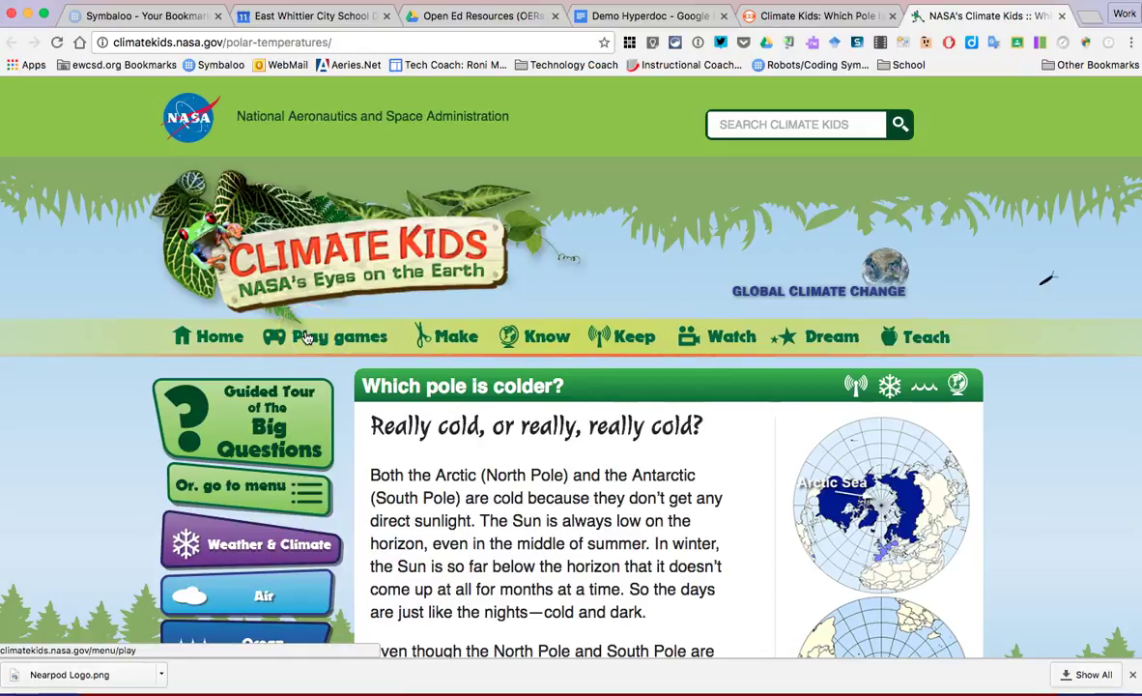
Go to the Climate Kids Play Games page and load SciJinks' Wild Weather Adventure.
left_click(306, 337)
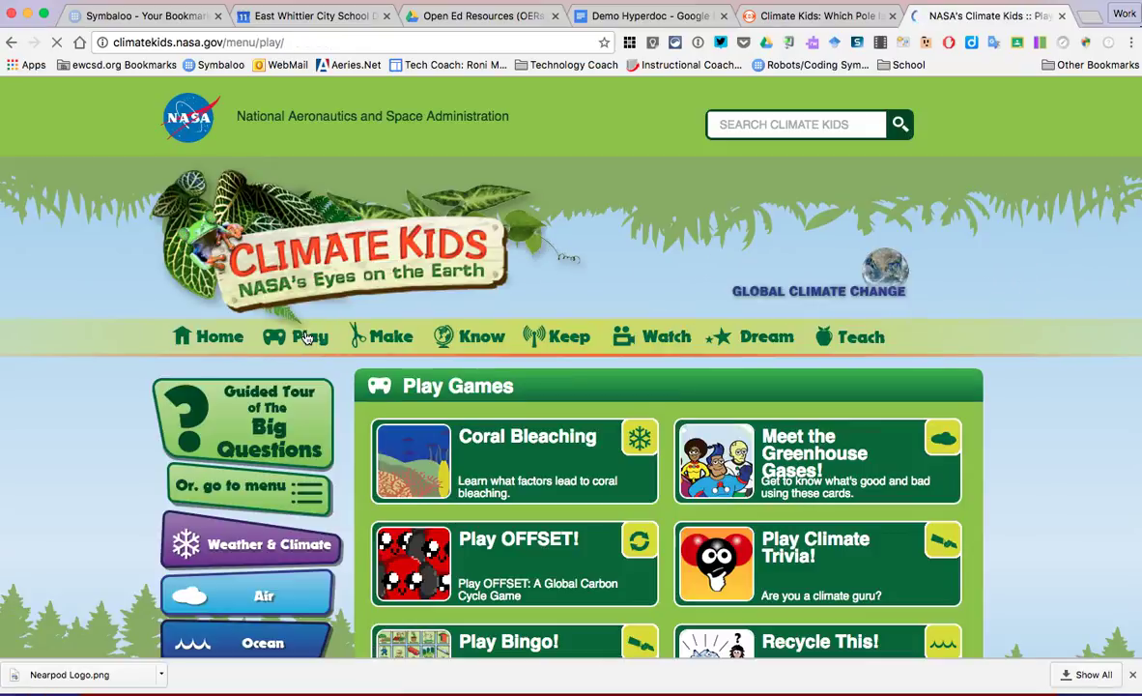
left_click(664, 544)
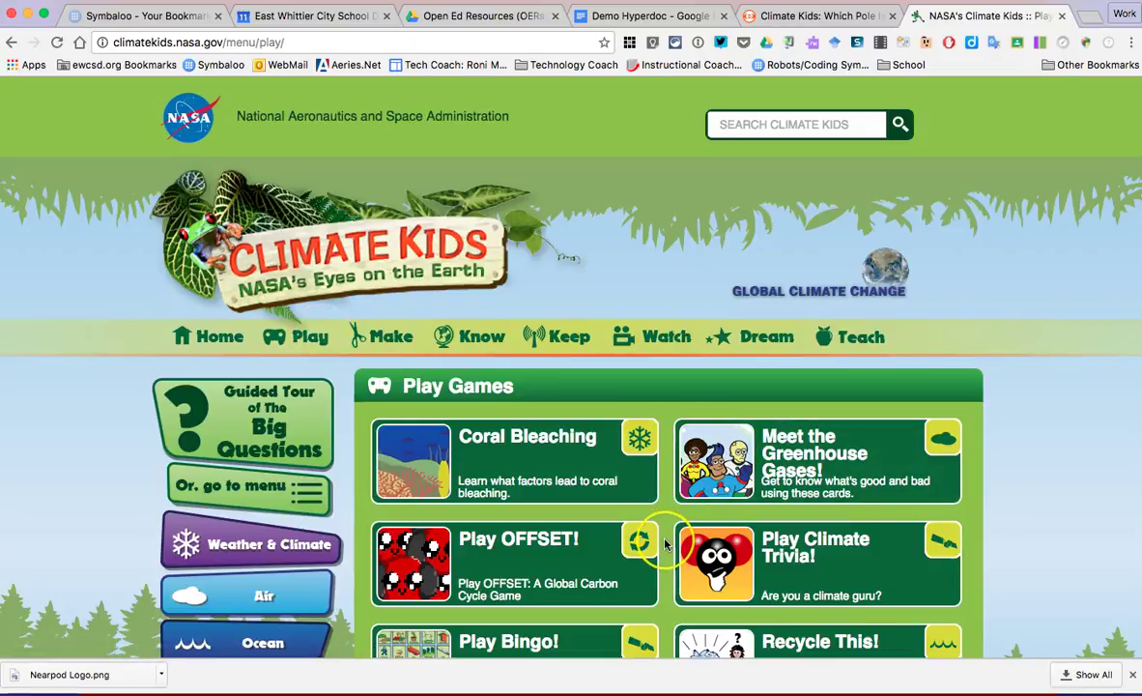
scroll(664, 544, "down", 5)
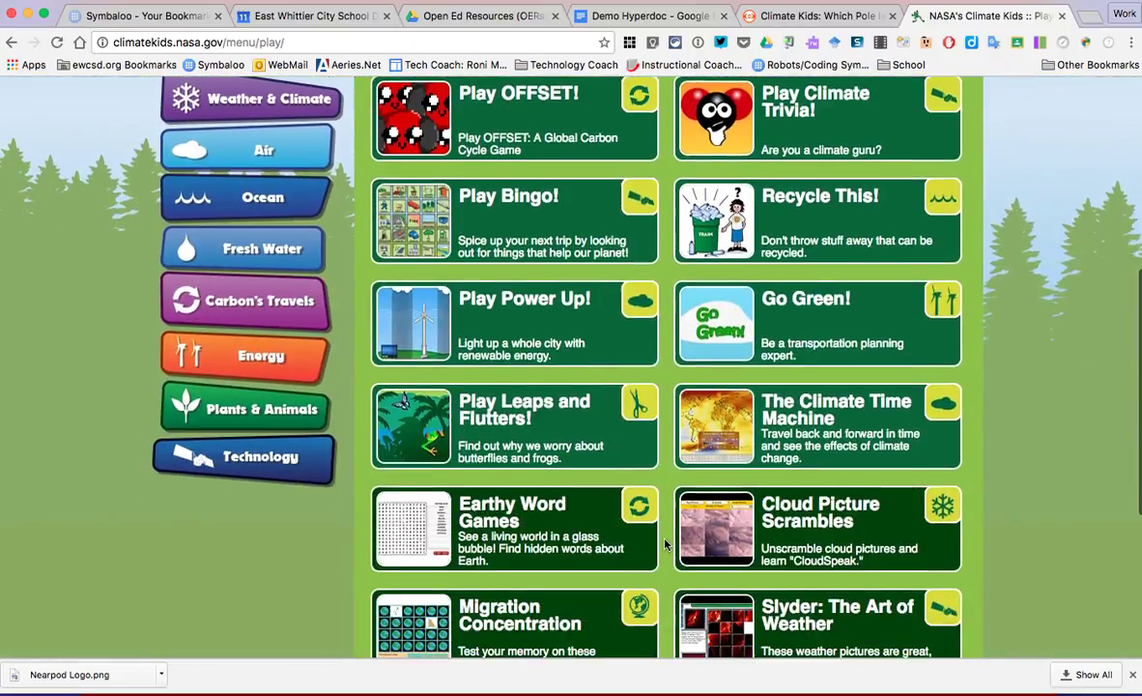
scroll(664, 544, "down", 1)
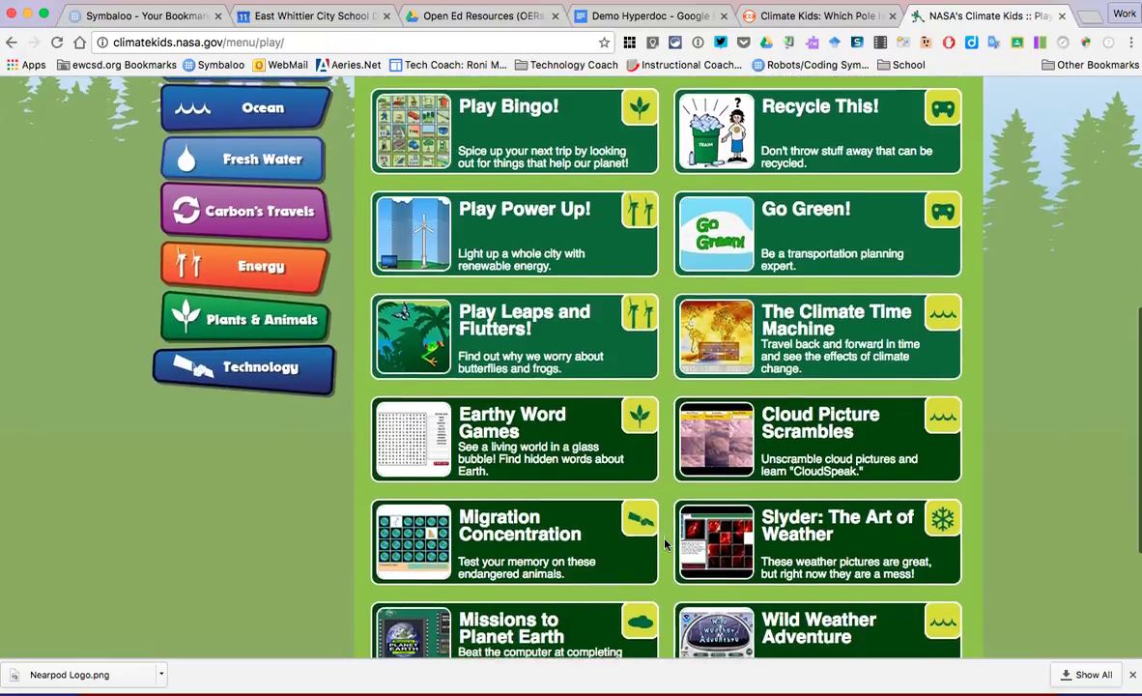
left_click(846, 351)
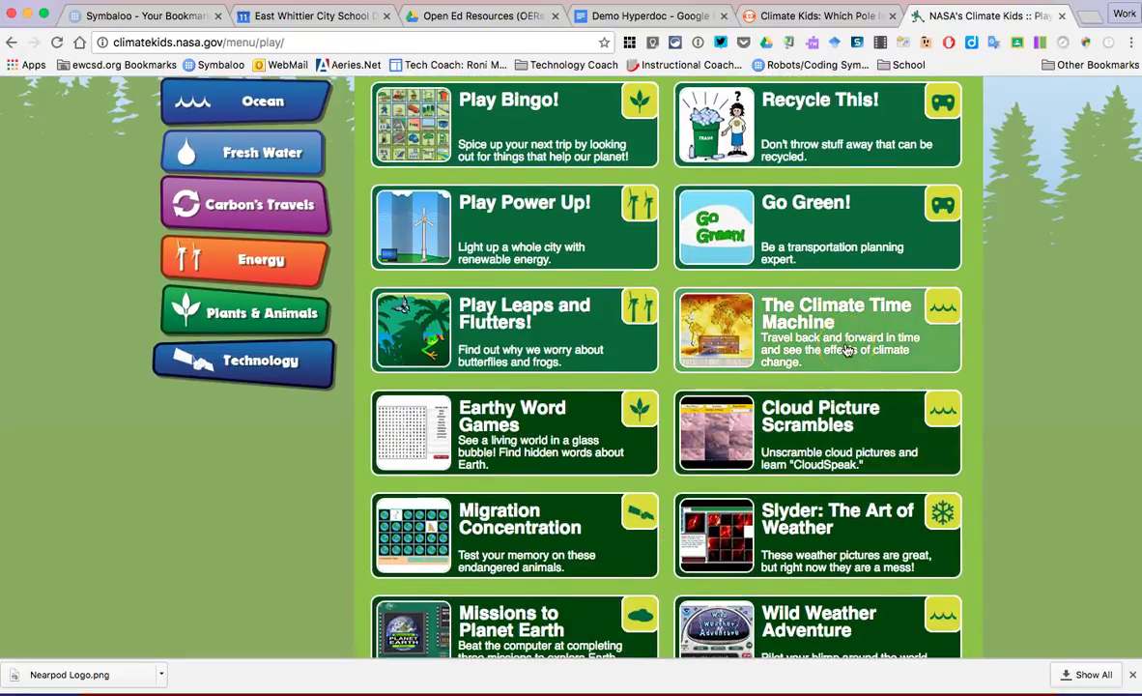
scroll(835, 396, "down", 2)
Open Wild Weather Adventure and scroll down to its reference map.
left_click(825, 437)
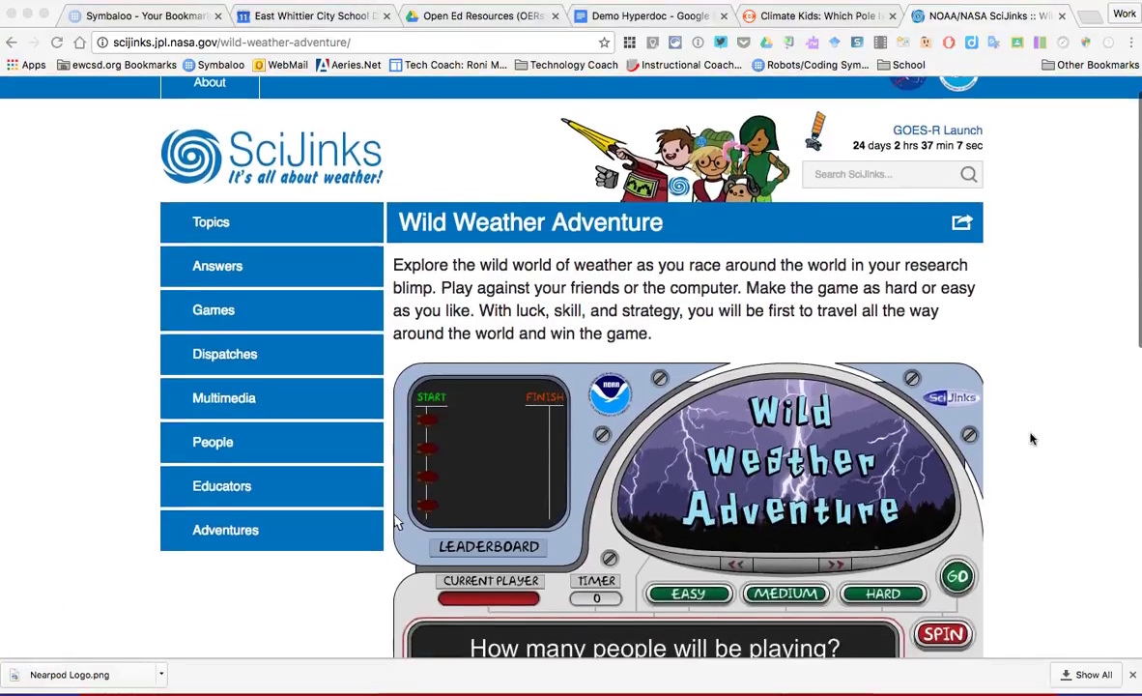
scroll(1031, 438, "down", 2)
scroll(1031, 439, "down", 3)
scroll(1031, 439, "up", 1)
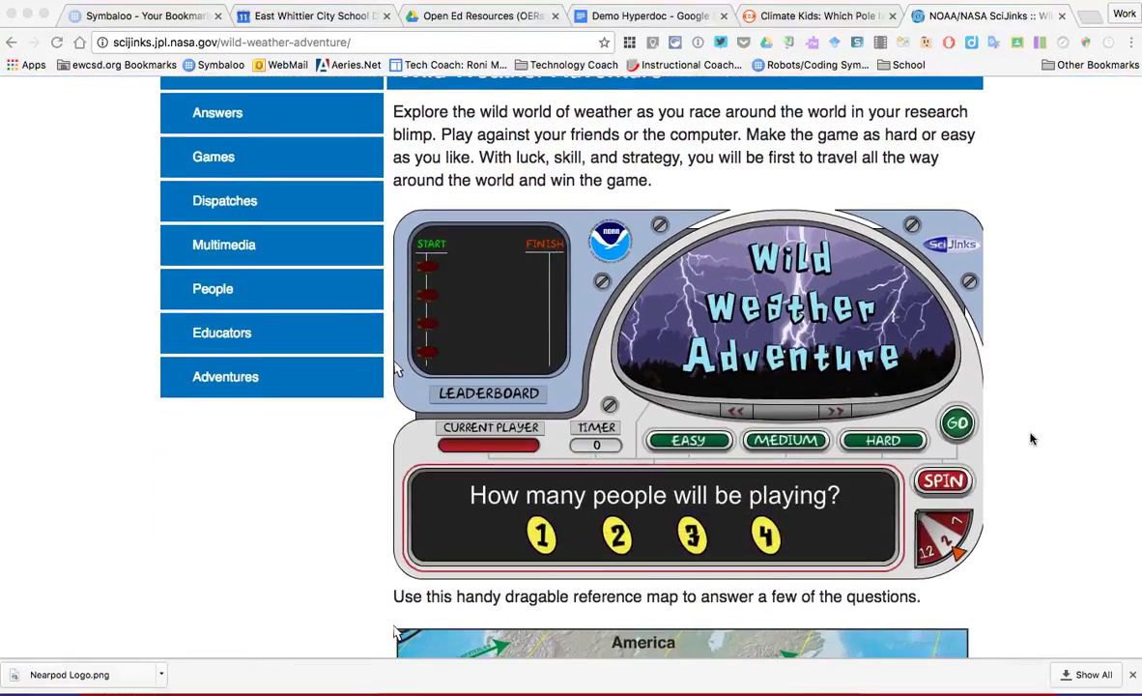
scroll(1031, 439, "down", 3)
scroll(1030, 439, "down", 1)
scroll(1031, 438, "down", 2)
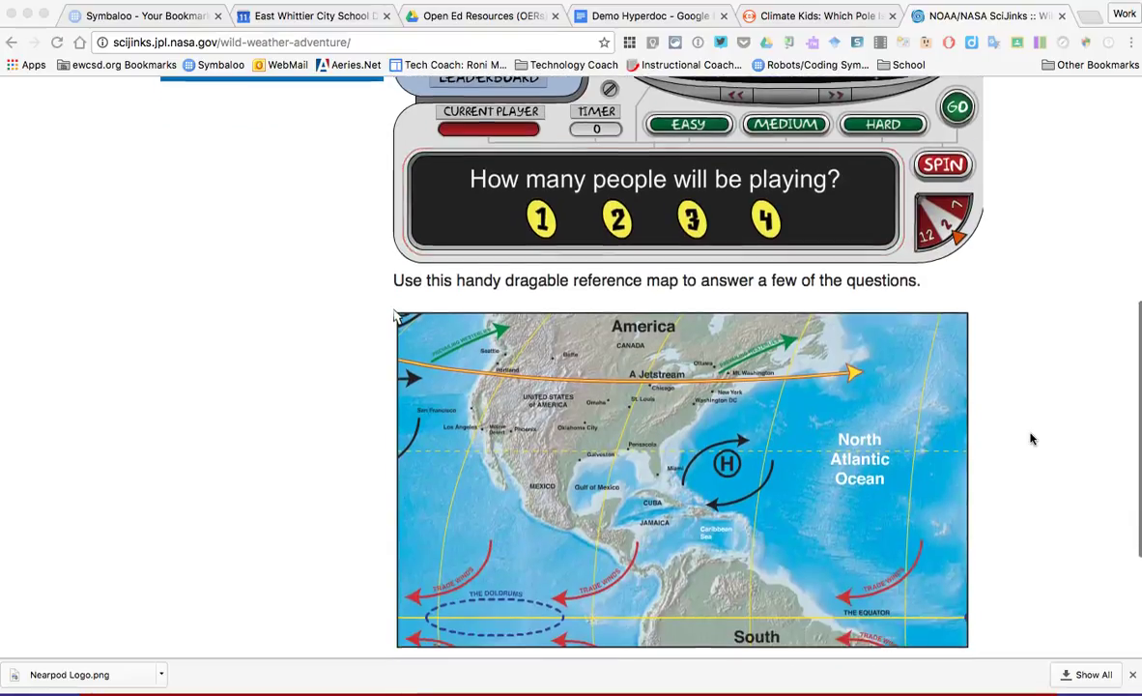
scroll(1031, 438, "down", 2)
Pan the map to the North Atlantic and back, then return to Demo Hyperdoc.
left_click(766, 458)
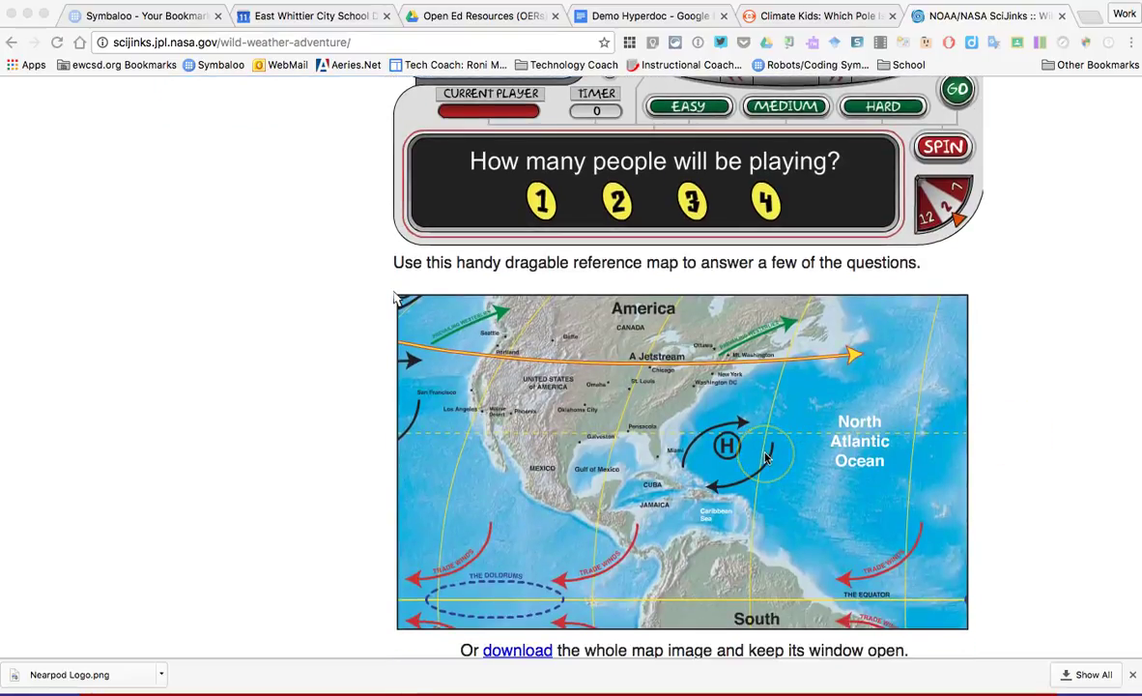
left_click_drag(766, 458, 459, 548)
left_click(571, 479)
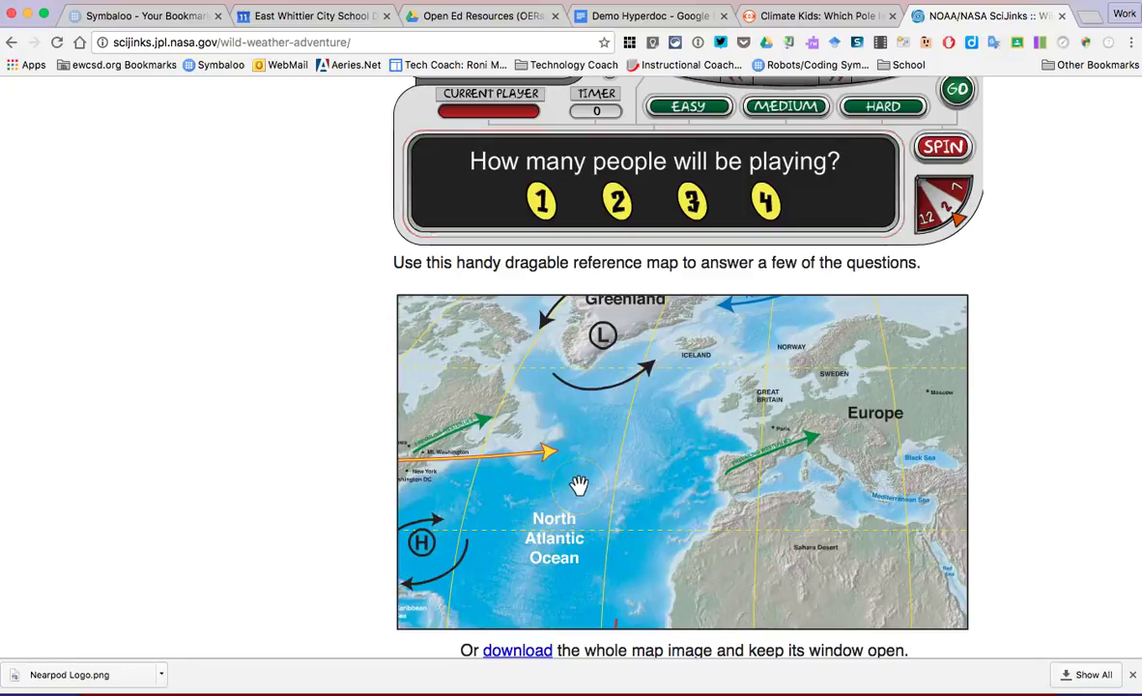
mouse_move(577, 484)
left_mouse_down()
mouse_move(803, 598)
mouse_move(734, 239)
left_mouse_up()
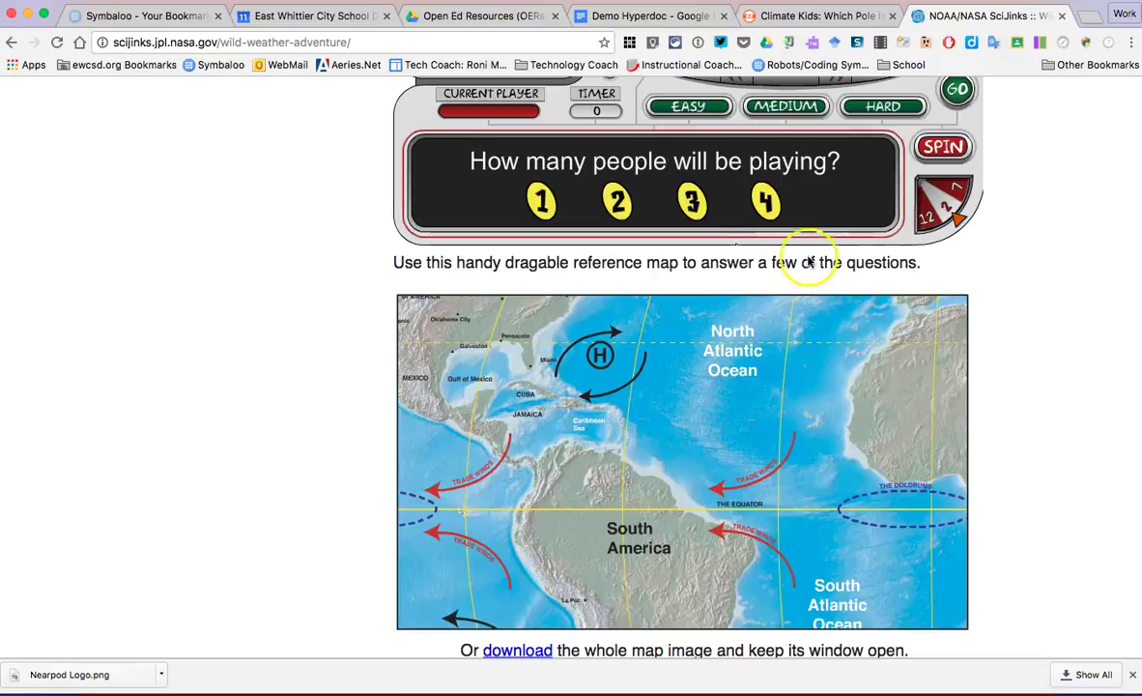
scroll(989, 268, "up", 5)
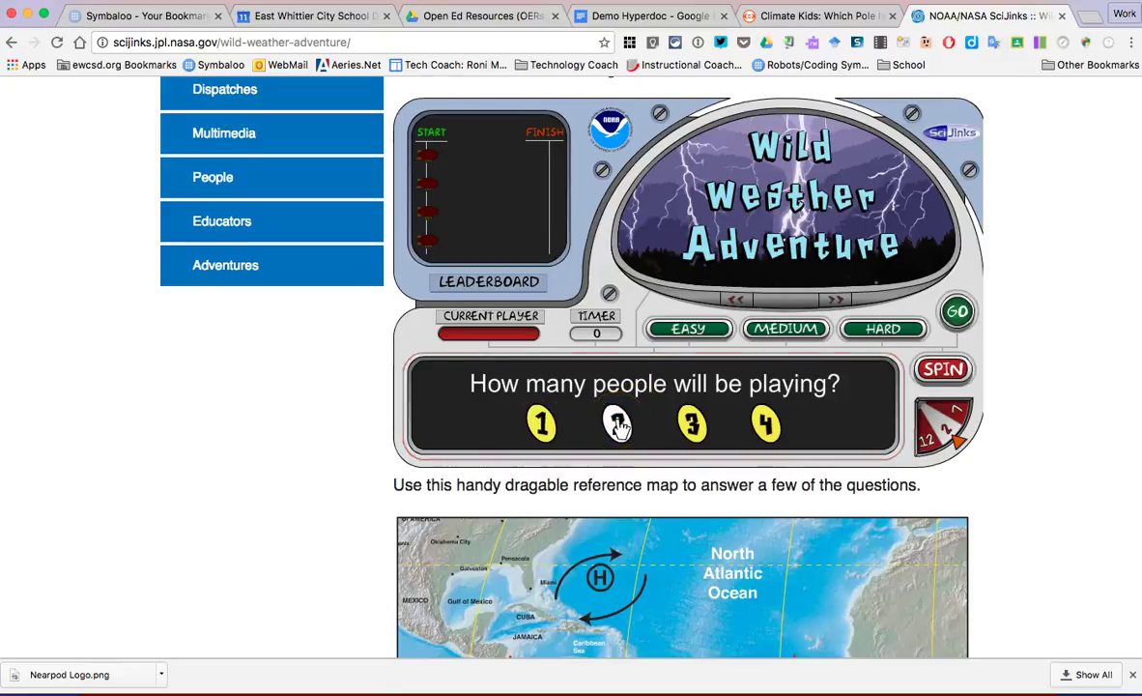
scroll(619, 426, "up", 3)
scroll(619, 426, "up", 2)
scroll(618, 425, "up", 1)
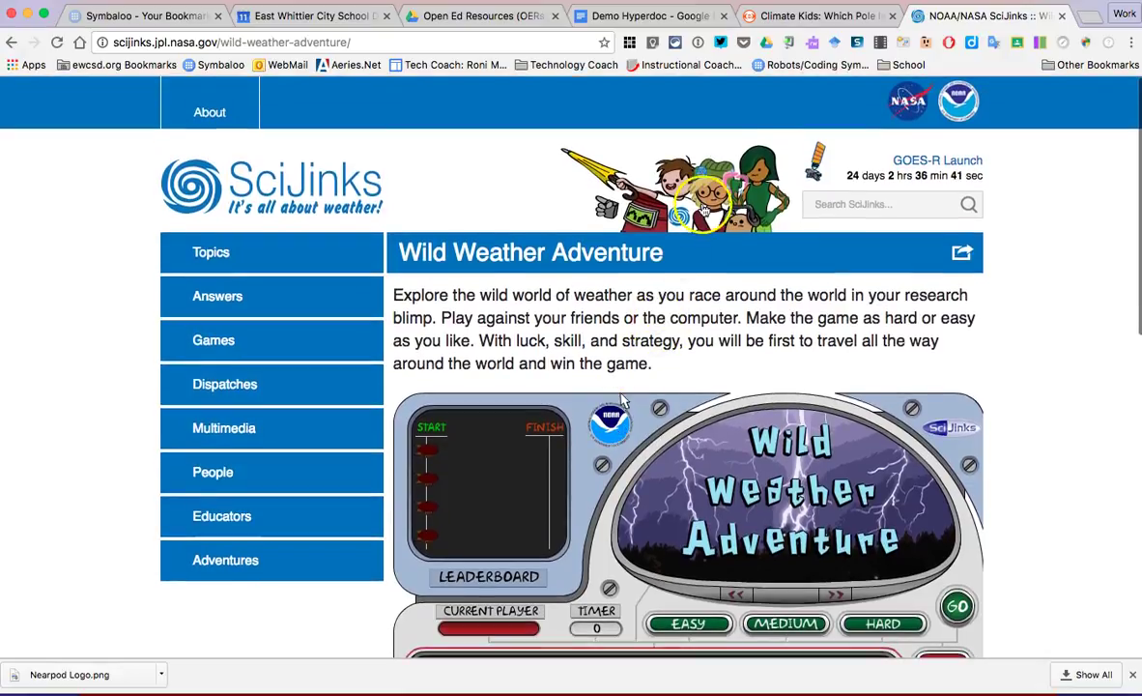
left_click(688, 17)
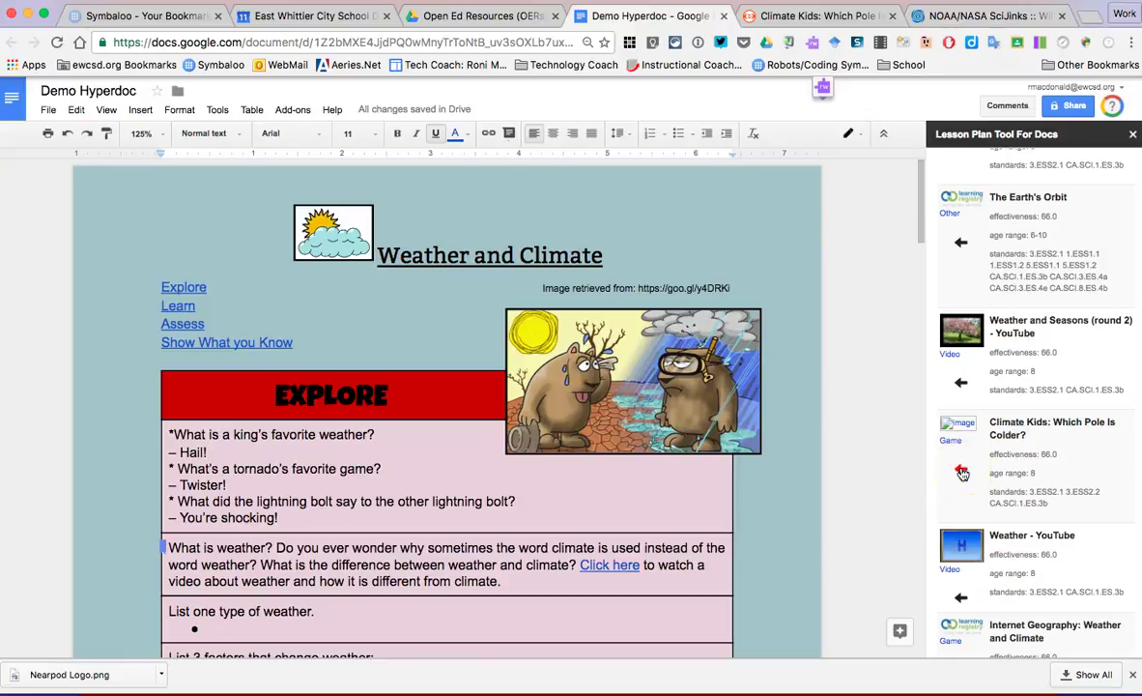
Type 'Try out this interactive game for Wild Weather' in the empty bottom table cell.
scroll(822, 485, "down", 5)
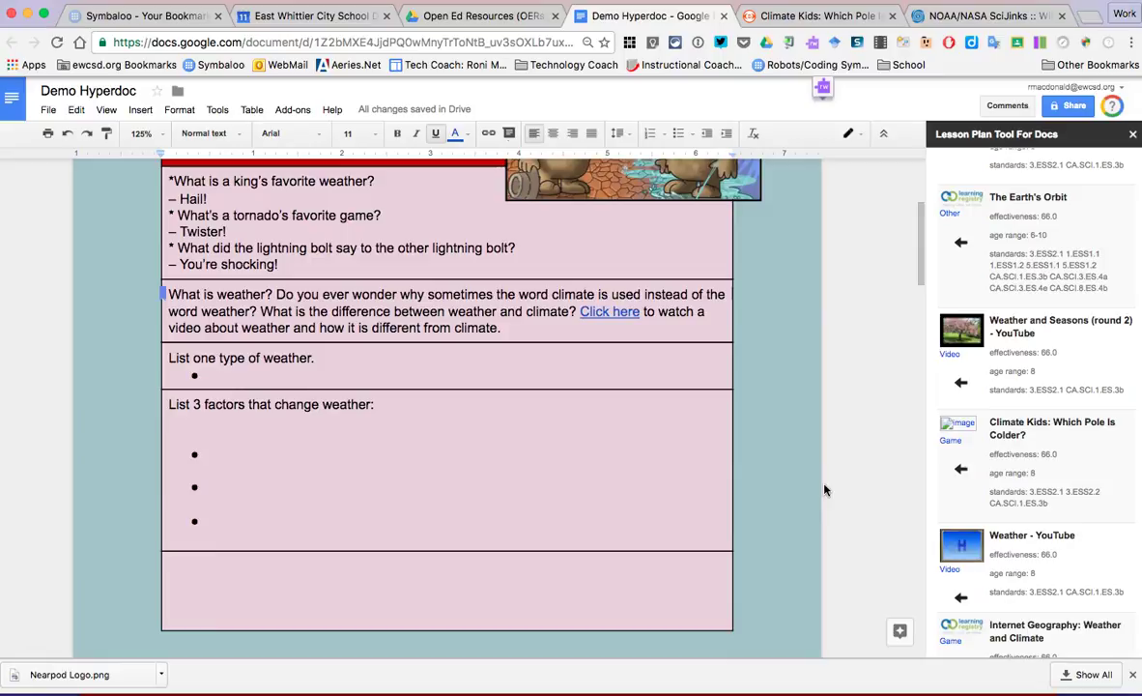
left_click(220, 570)
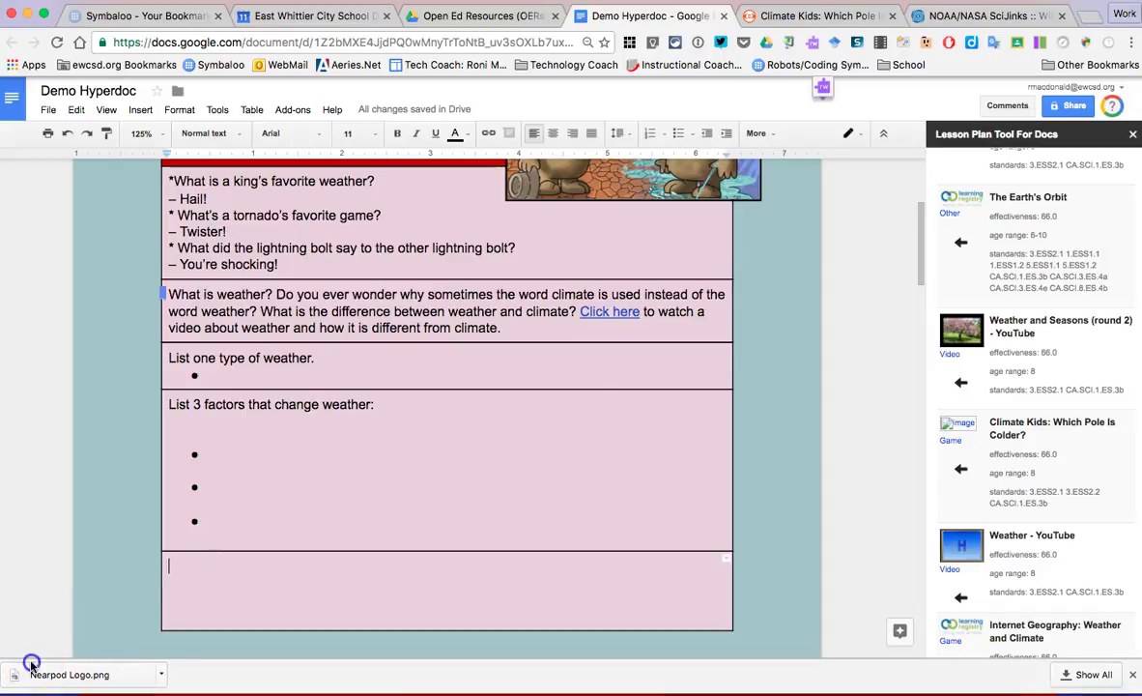
type("Try out this interactive game for Wild Weather")
left_click(224, 604)
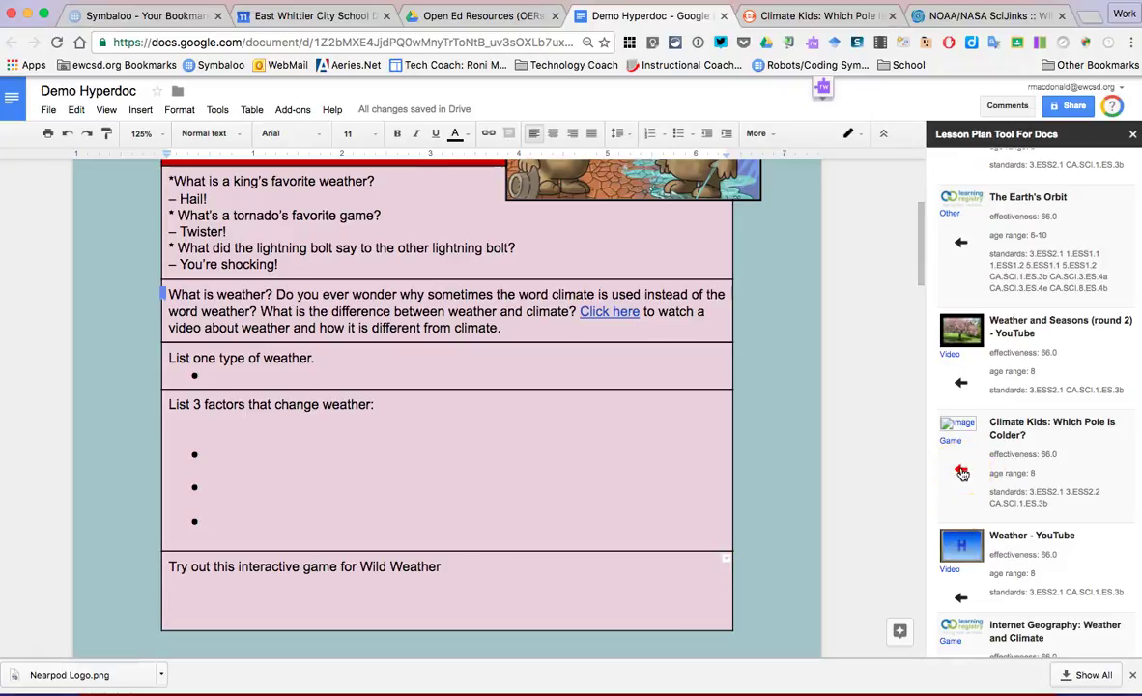
Insert the 'Climate Kids: Which Pole Is Colder?' link from the Lesson Plan Tool sidebar.
left_click(961, 472)
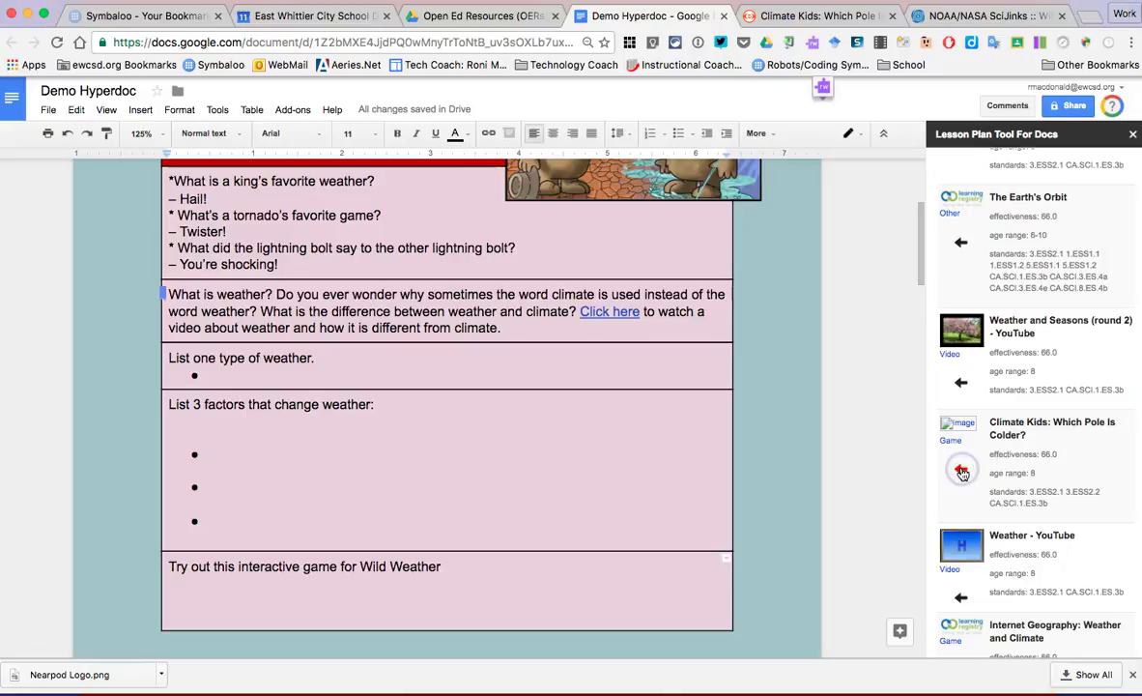